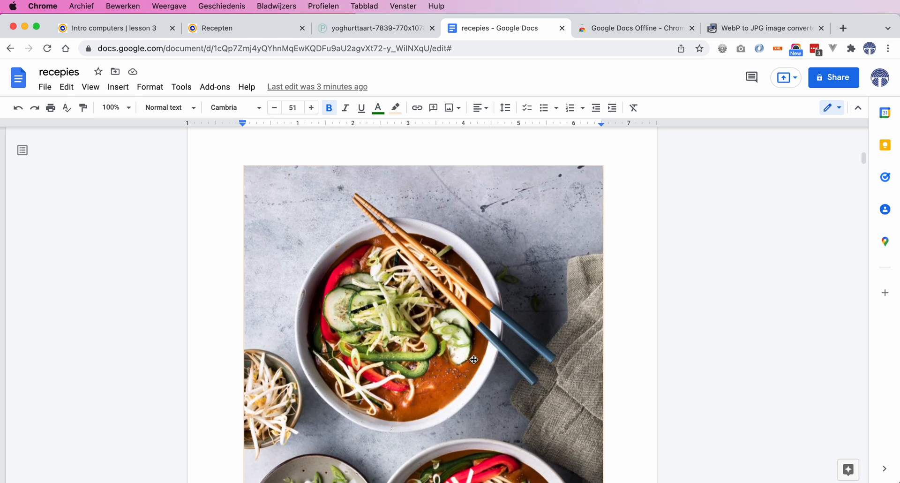
- Select the soup photo in the first recipe and open its image options panel
{"action": "left_click", "coordinate": [426, 336]}
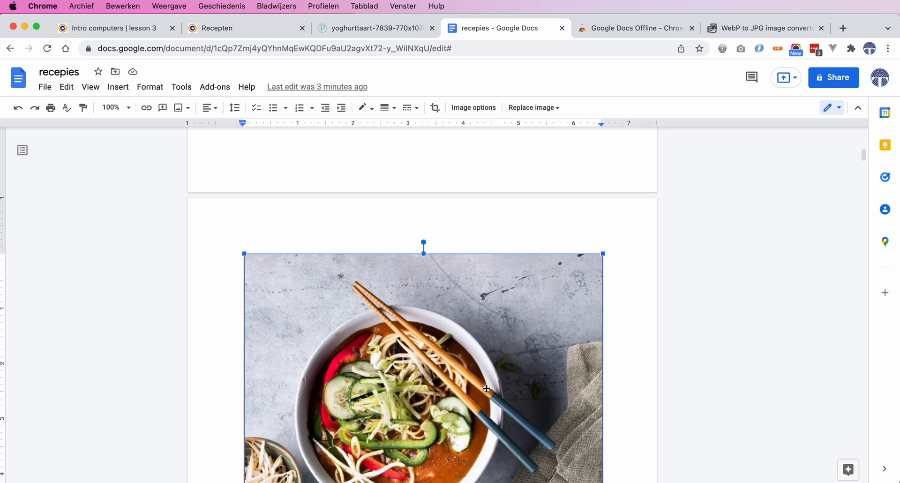
{"action": "scroll", "coordinate": [486, 389], "scroll_direction": "down", "scroll_amount": 4}
{"action": "scroll", "coordinate": [486, 387], "scroll_direction": "down", "scroll_amount": 3}
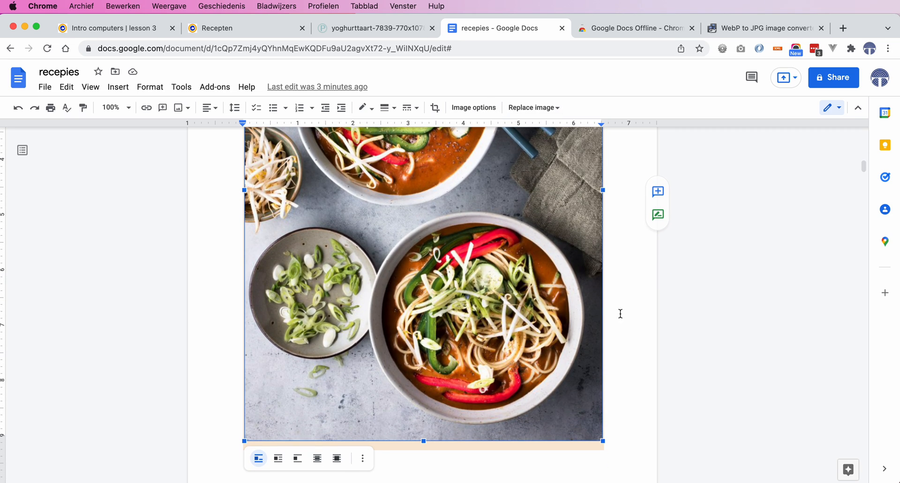
{"action": "left_click", "coordinate": [474, 107]}
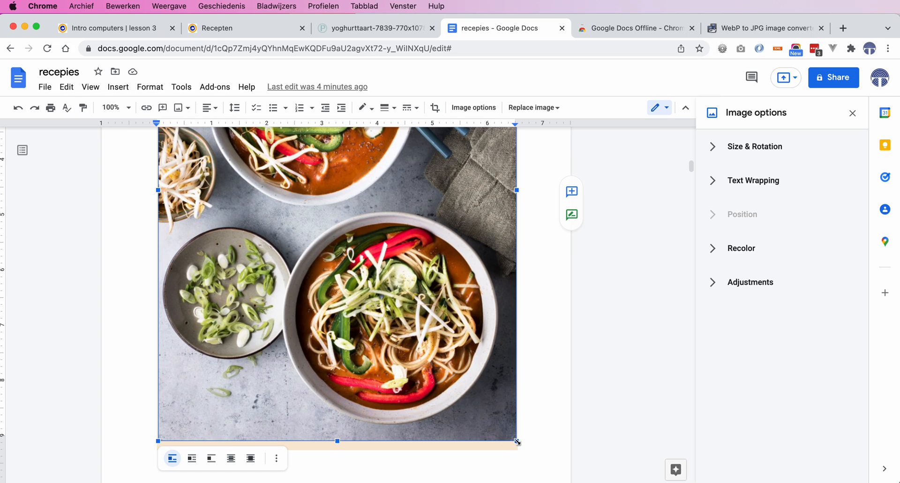
- Shrink the soup photo proportionally from its bottom-right corner
{"action": "left_click_drag", "start_coordinate": [517, 441], "coordinate": [425, 313]}
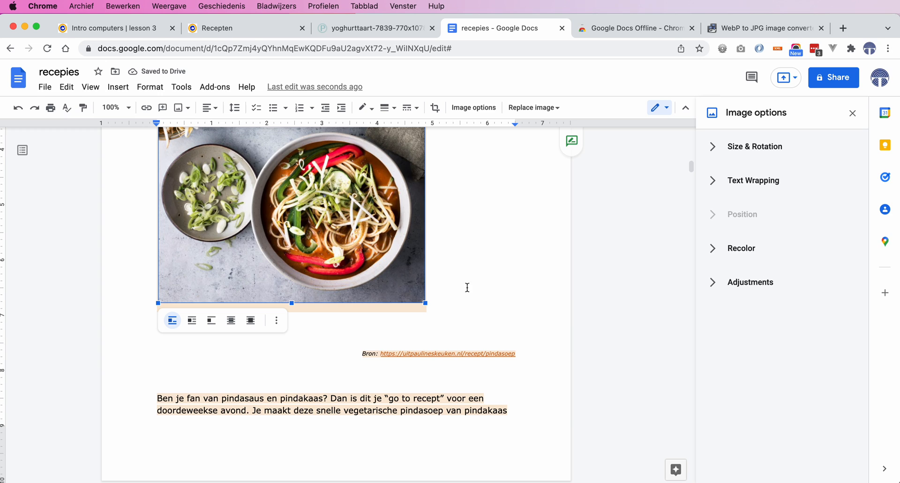
{"action": "scroll", "coordinate": [481, 301], "scroll_direction": "up", "scroll_amount": 5}
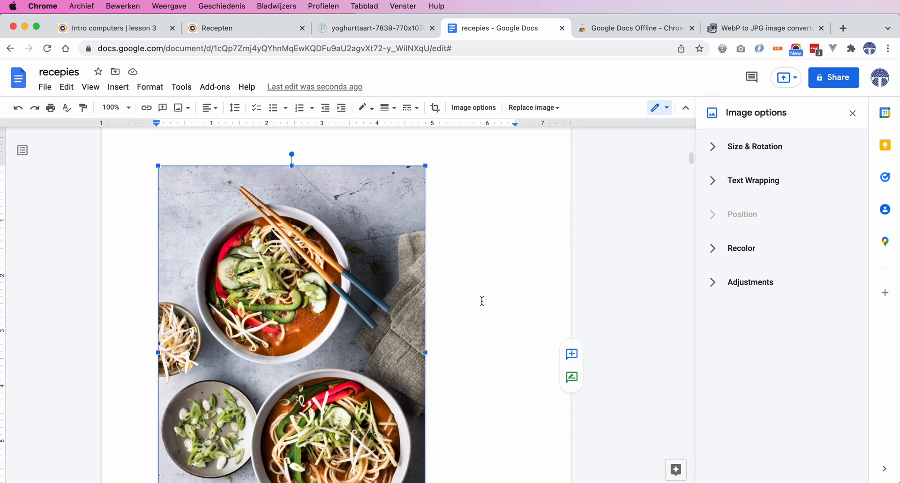
{"action": "scroll", "coordinate": [481, 301], "scroll_direction": "up", "scroll_amount": 4}
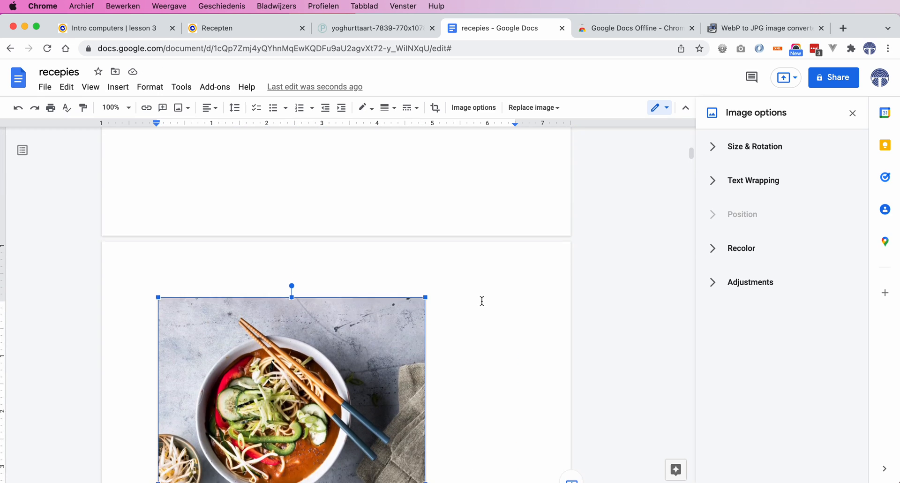
{"action": "scroll", "coordinate": [482, 301], "scroll_direction": "up", "scroll_amount": 2}
{"action": "scroll", "coordinate": [481, 300], "scroll_direction": "down", "scroll_amount": 2}
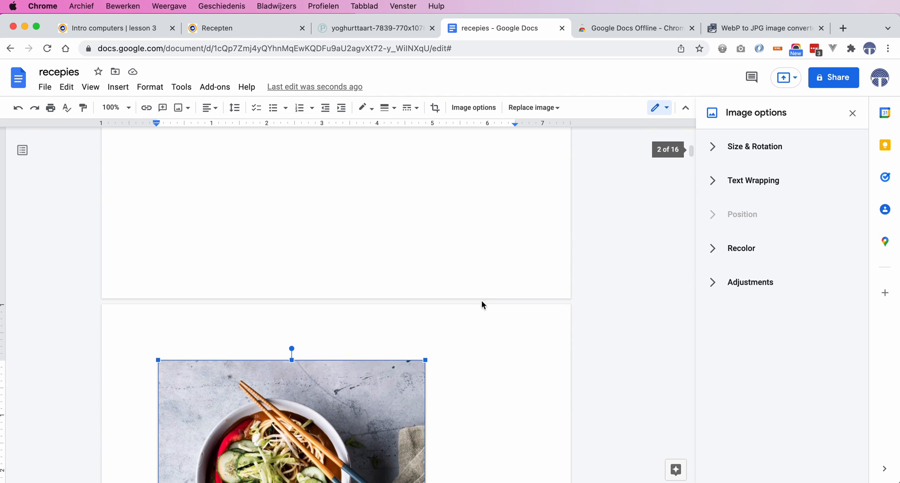
{"action": "scroll", "coordinate": [476, 352], "scroll_direction": "up", "scroll_amount": 6}
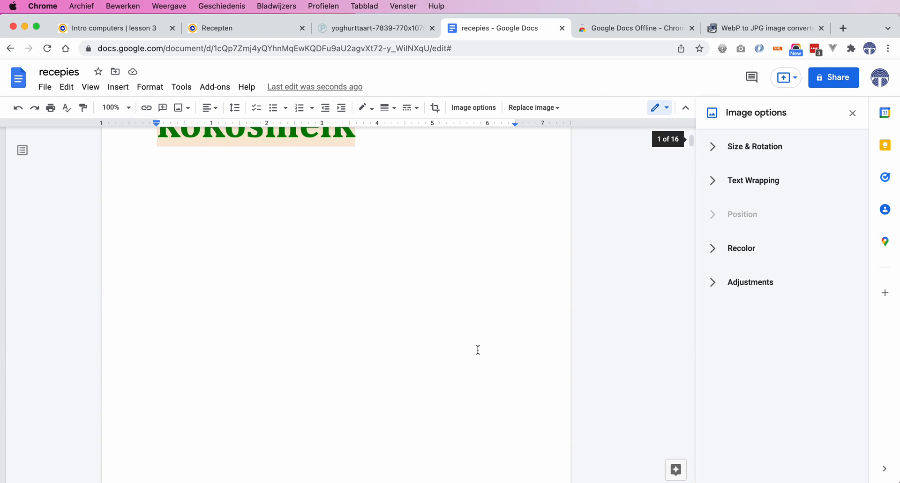
{"action": "scroll", "coordinate": [478, 350], "scroll_direction": "up", "scroll_amount": 1}
{"action": "scroll", "coordinate": [477, 350], "scroll_direction": "down", "scroll_amount": 7}
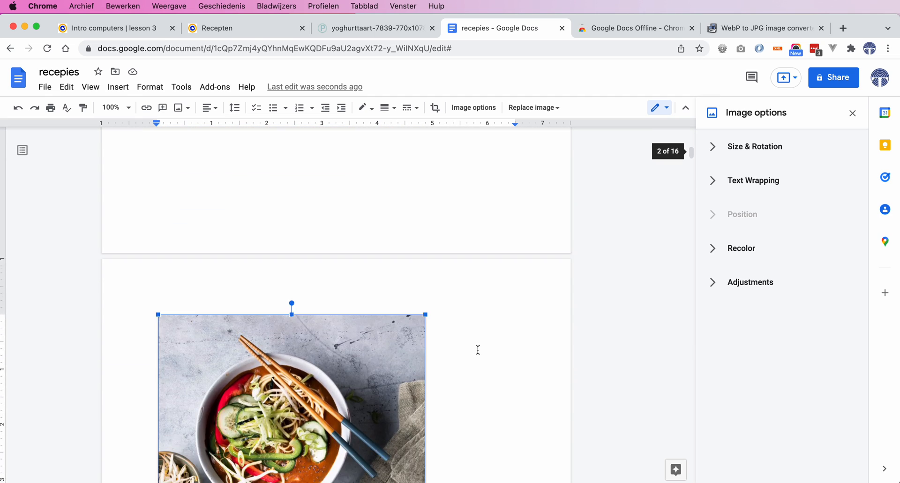
{"action": "scroll", "coordinate": [478, 349], "scroll_direction": "down", "scroll_amount": 4}
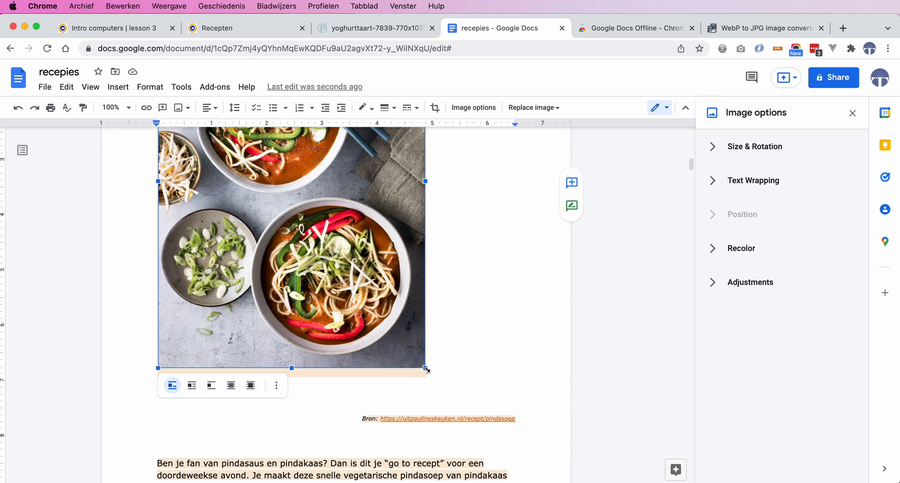
- Shrink the soup photo further to a narrower size from the same corner
{"action": "left_click_drag", "start_coordinate": [427, 369], "coordinate": [362, 287]}
{"action": "scroll", "coordinate": [442, 337], "scroll_direction": "up", "scroll_amount": 15}
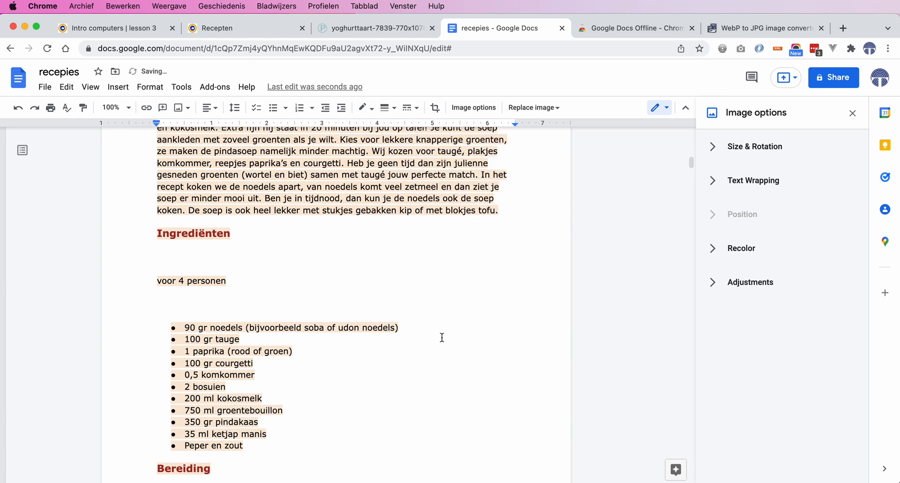
{"action": "scroll", "coordinate": [442, 338], "scroll_direction": "up", "scroll_amount": 2}
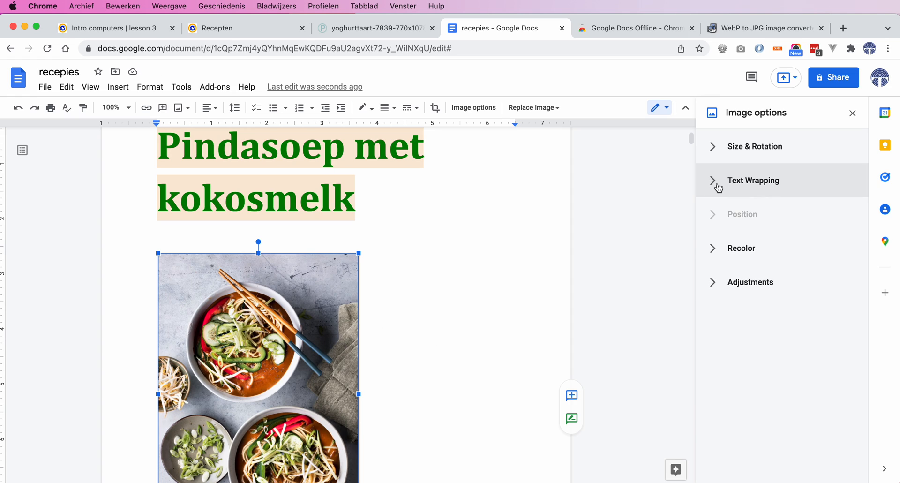
{"action": "scroll", "coordinate": [525, 314], "scroll_direction": "down", "scroll_amount": 5}
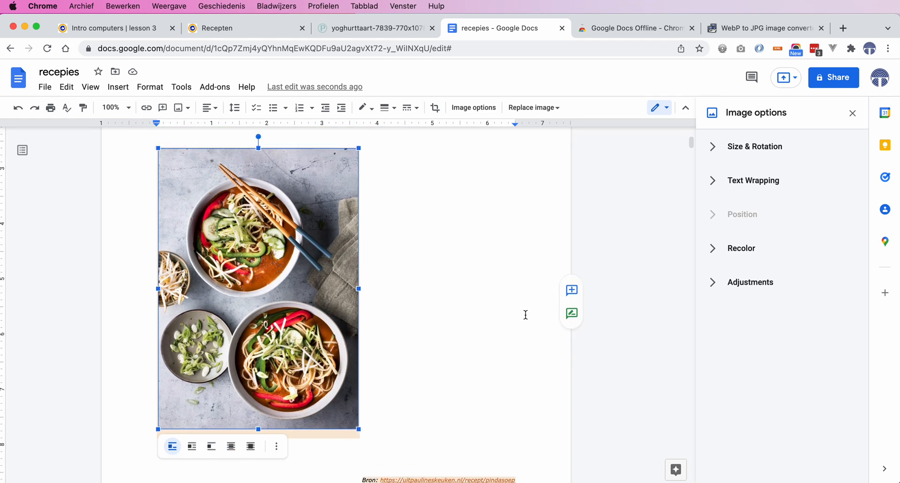
{"action": "scroll", "coordinate": [525, 314], "scroll_direction": "up", "scroll_amount": 4}
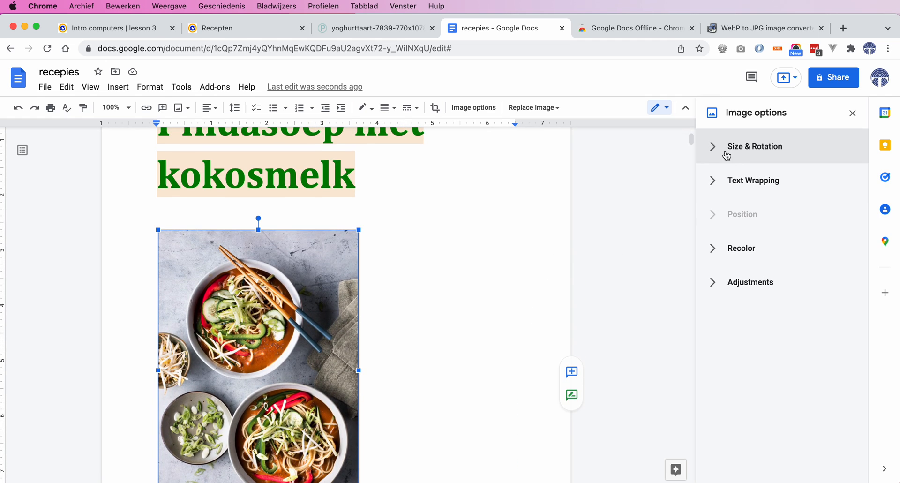
- Set the soup photo's text wrapping style to Wrap text
{"action": "left_click", "coordinate": [718, 184]}
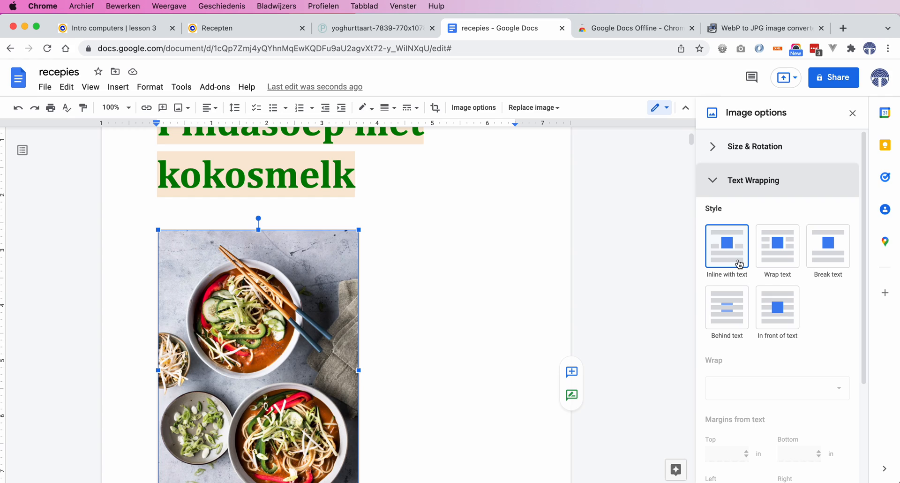
{"action": "left_click", "coordinate": [781, 259]}
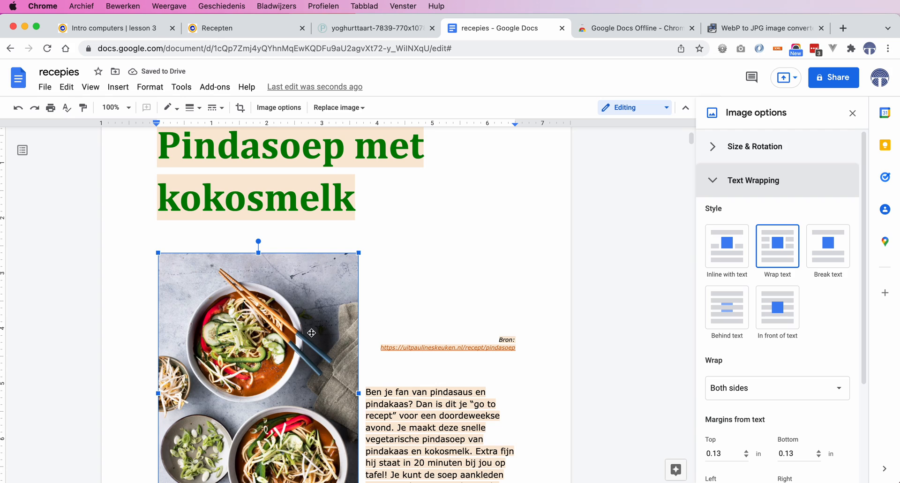
{"action": "scroll", "coordinate": [304, 328], "scroll_direction": "down", "scroll_amount": 3}
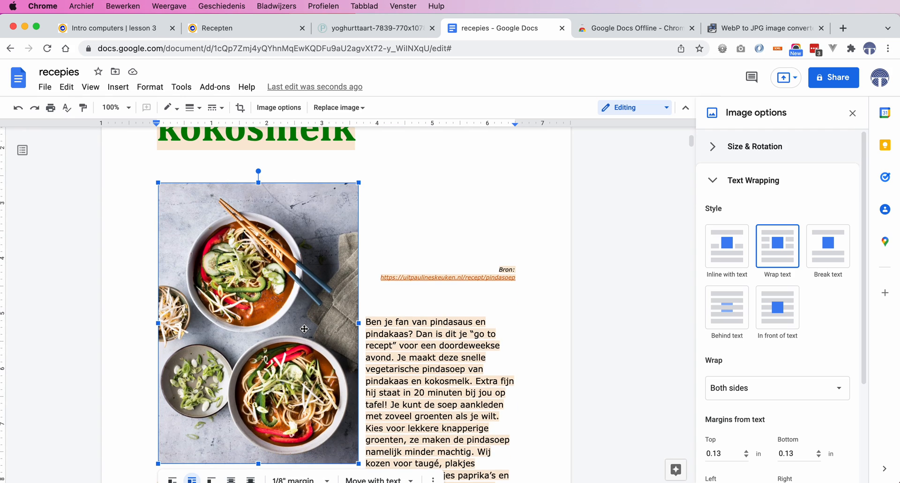
- Move the soup photo over to the right margin so the introduction text wraps on its left
{"action": "left_click_drag", "start_coordinate": [304, 329], "coordinate": [331, 329]}
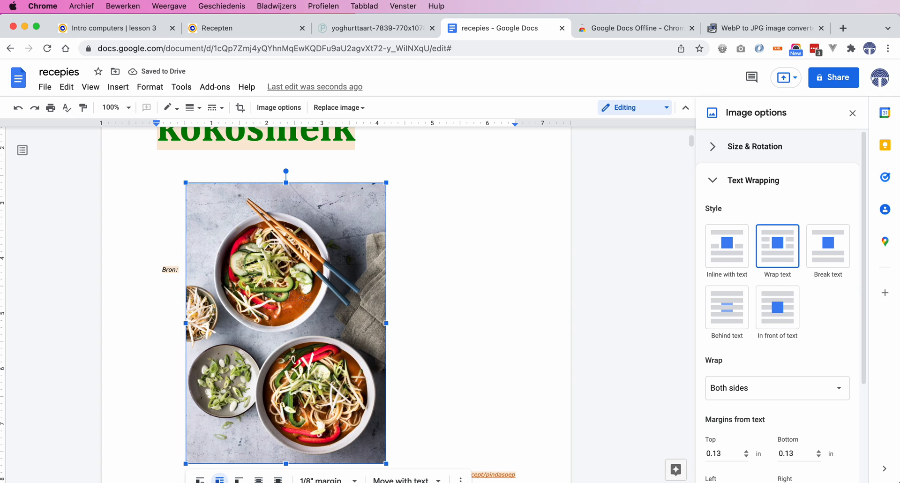
{"action": "left_click_drag", "start_coordinate": [299, 309], "coordinate": [348, 310]}
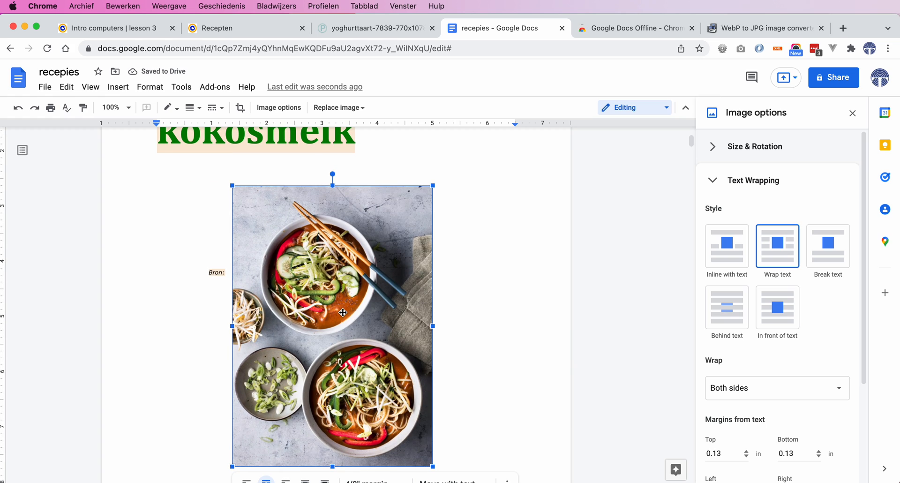
{"action": "key", "text": "Right"}
{"action": "key", "text": "Right"}
{"action": "key", "text": "Right"}
{"action": "key", "text": "Right"}
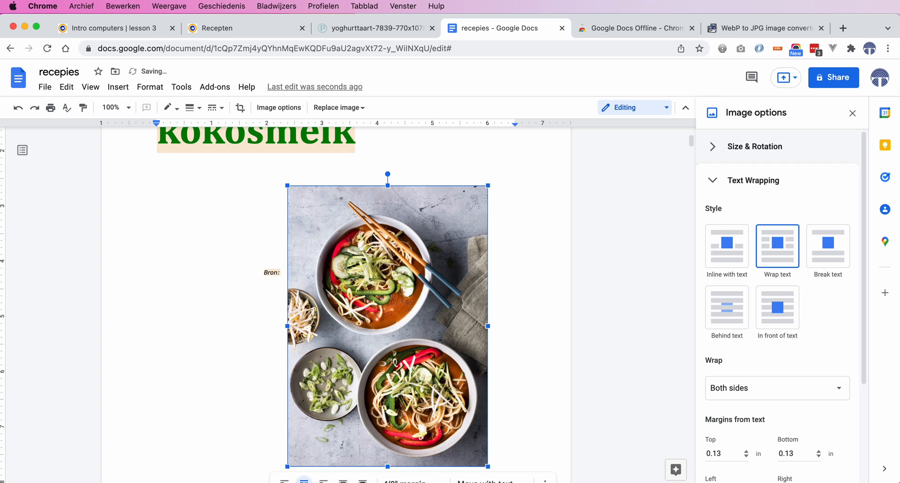
{"action": "key", "text": "Right"}
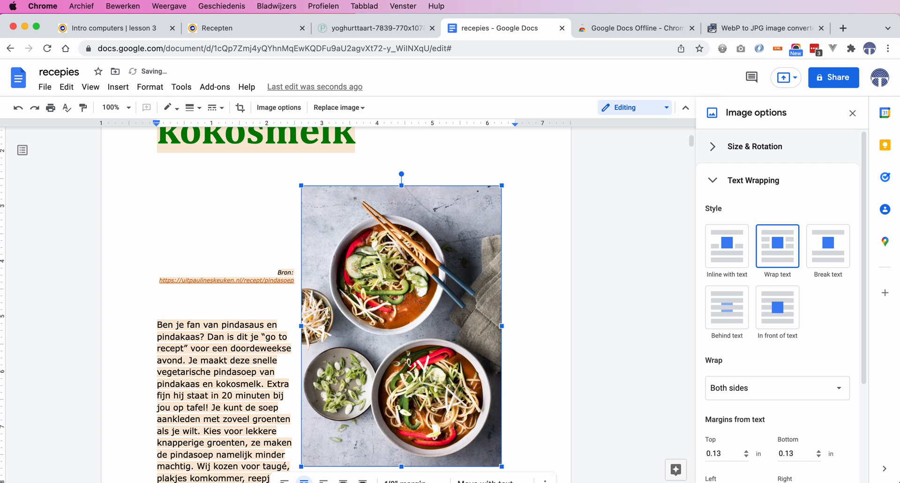
{"action": "key", "text": "Right"}
{"action": "key", "text": "Right"}
{"action": "key", "text": "Right"}
{"action": "key", "text": "Right"}
{"action": "key", "text": "Right"}
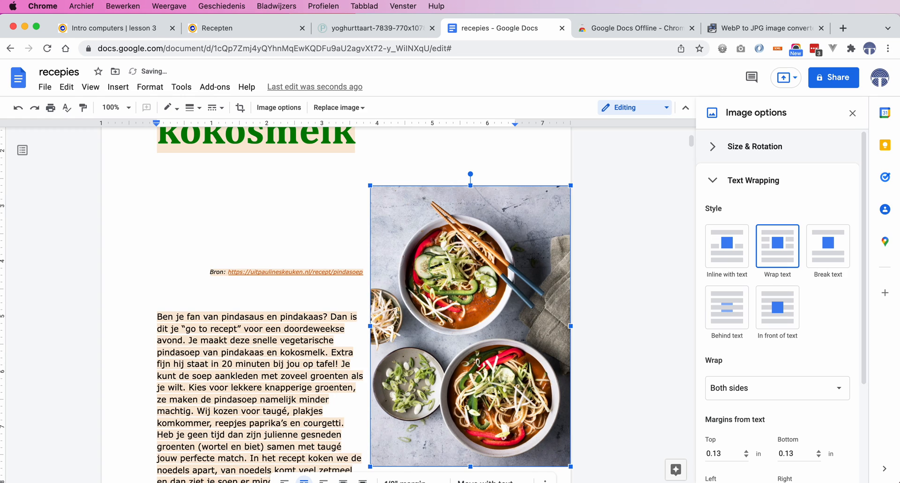
{"action": "key", "text": "Left"}
{"action": "key", "text": "Left"}
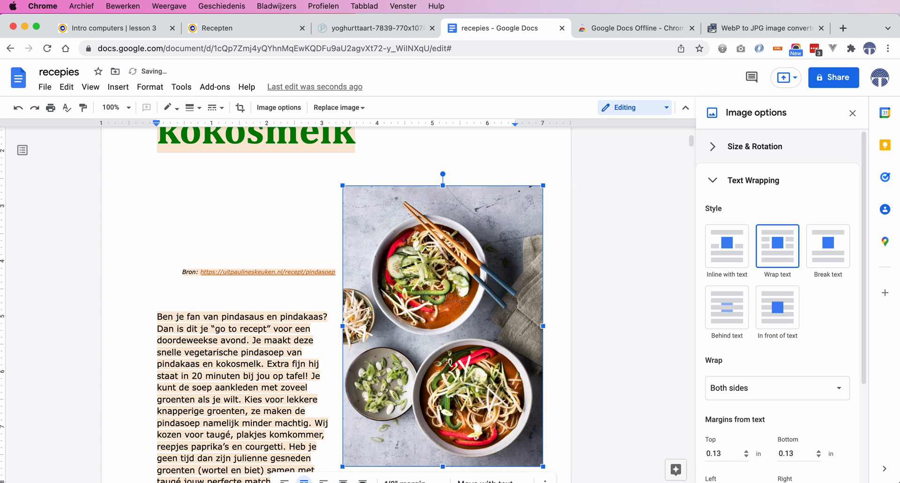
{"action": "key", "text": "Left"}
{"action": "key", "text": "Left"}
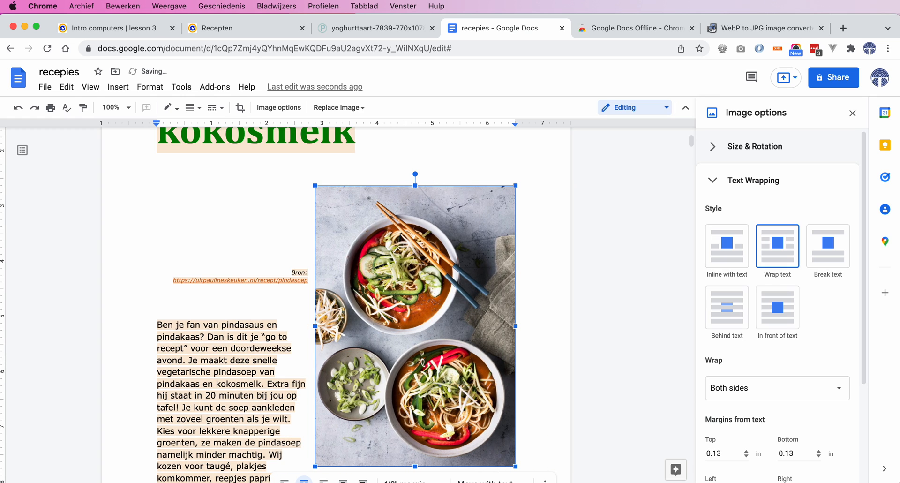
- Select the photo in the Spruiten stamppot met zoete aardappel recipe and set its wrapping to Wrap text
{"action": "scroll", "coordinate": [407, 334], "scroll_direction": "down", "scroll_amount": 20}
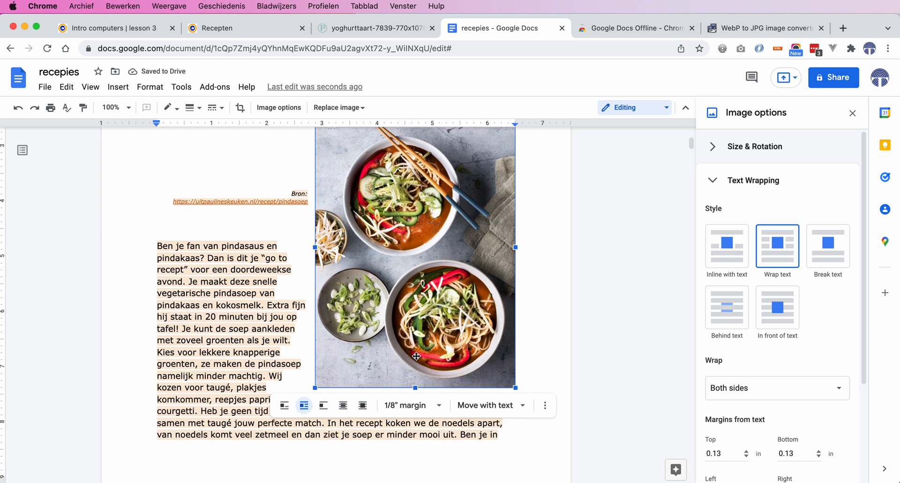
{"action": "scroll", "coordinate": [416, 355], "scroll_direction": "down", "scroll_amount": 20}
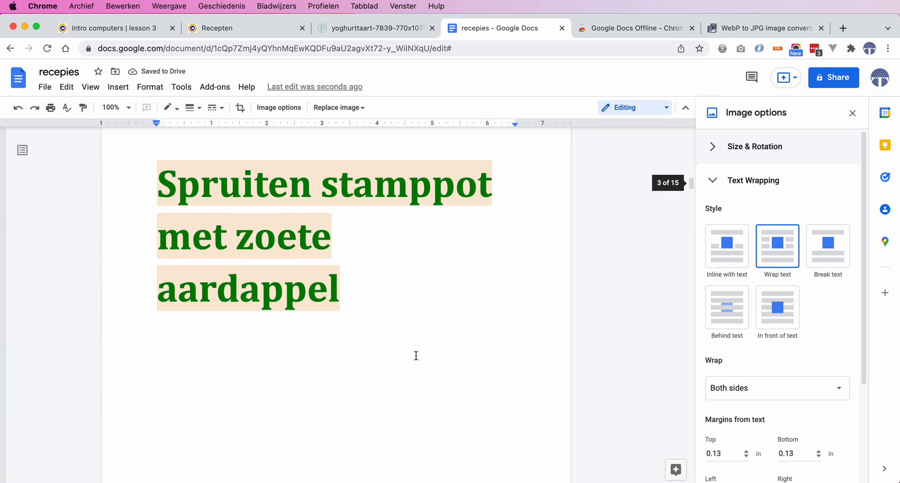
{"action": "scroll", "coordinate": [416, 356], "scroll_direction": "down", "scroll_amount": 2}
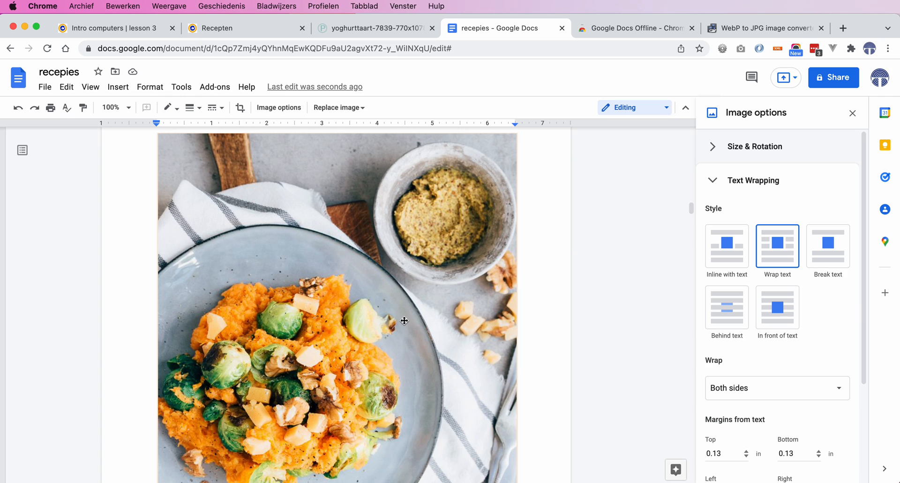
{"action": "left_click", "coordinate": [404, 318]}
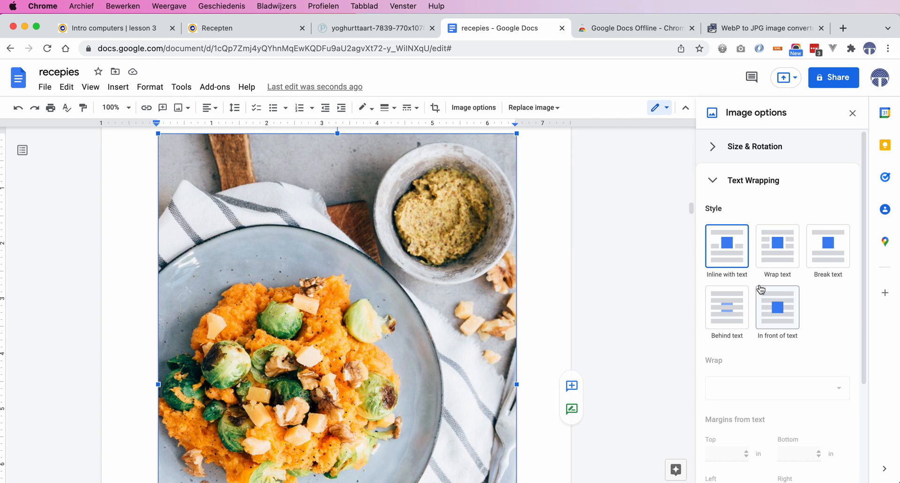
{"action": "left_click", "coordinate": [776, 269]}
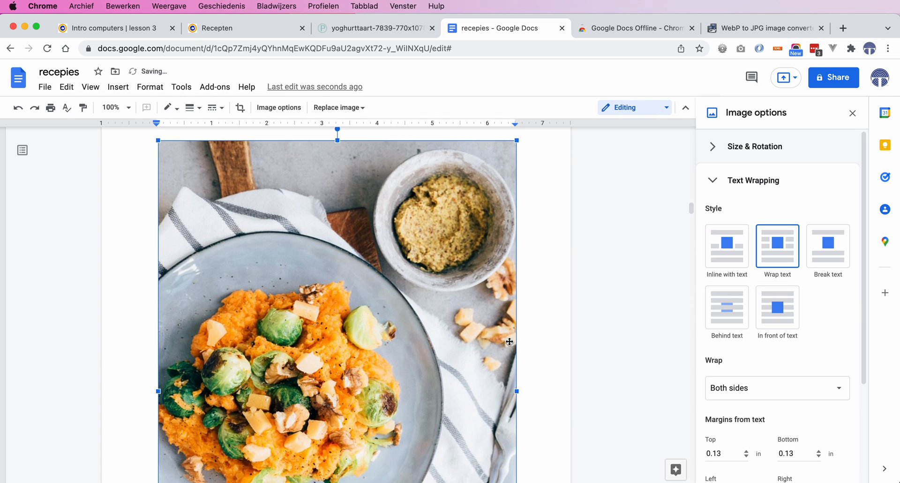
- Shrink the stamppot photo proportionally from its top-left corner
{"action": "scroll", "coordinate": [510, 341], "scroll_direction": "up", "scroll_amount": 3}
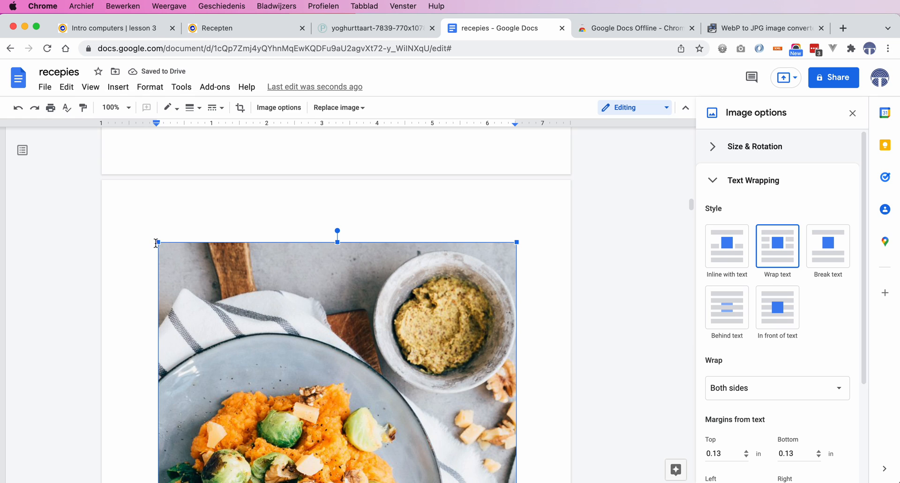
{"action": "left_click_drag", "start_coordinate": [157, 241], "coordinate": [298, 430]}
- Move the stamppot photo upward beside the numbered preparation steps along the right margin
{"action": "scroll", "coordinate": [507, 389], "scroll_direction": "down", "scroll_amount": 5}
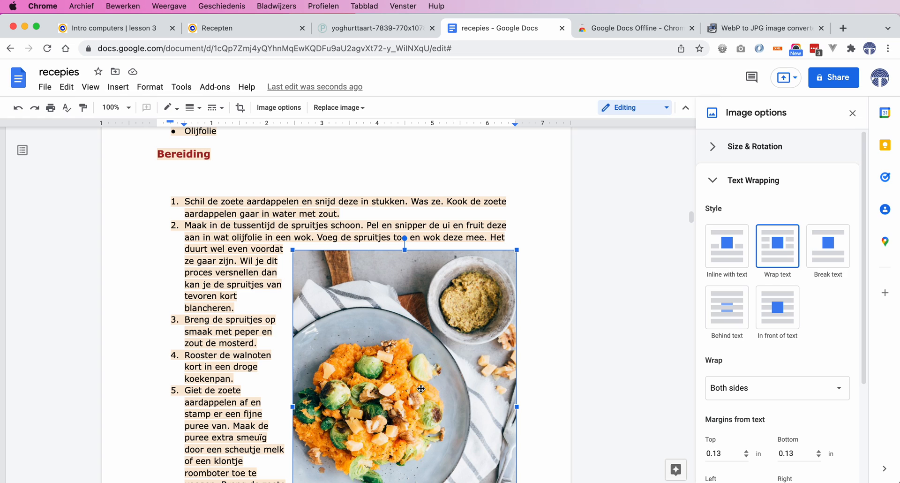
{"action": "left_click_drag", "start_coordinate": [421, 389], "coordinate": [421, 333]}
{"action": "scroll", "coordinate": [417, 394], "scroll_direction": "up", "scroll_amount": 15}
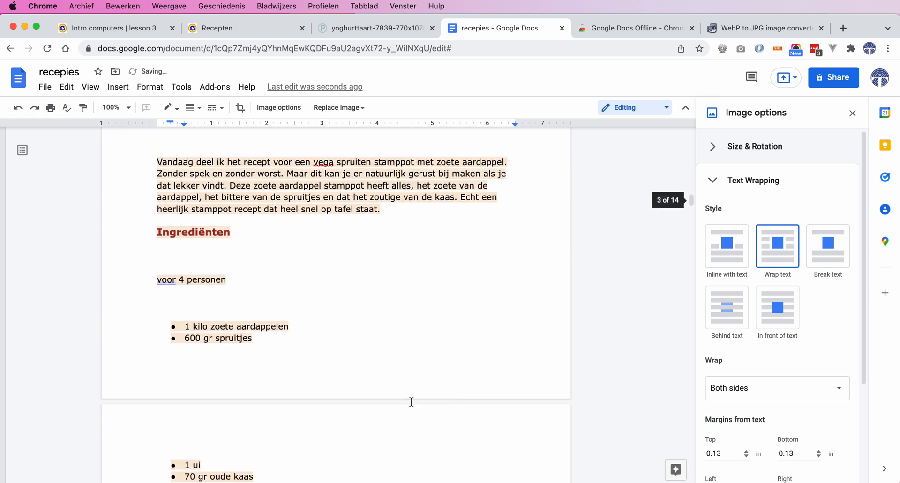
{"action": "scroll", "coordinate": [412, 402], "scroll_direction": "down", "scroll_amount": 15}
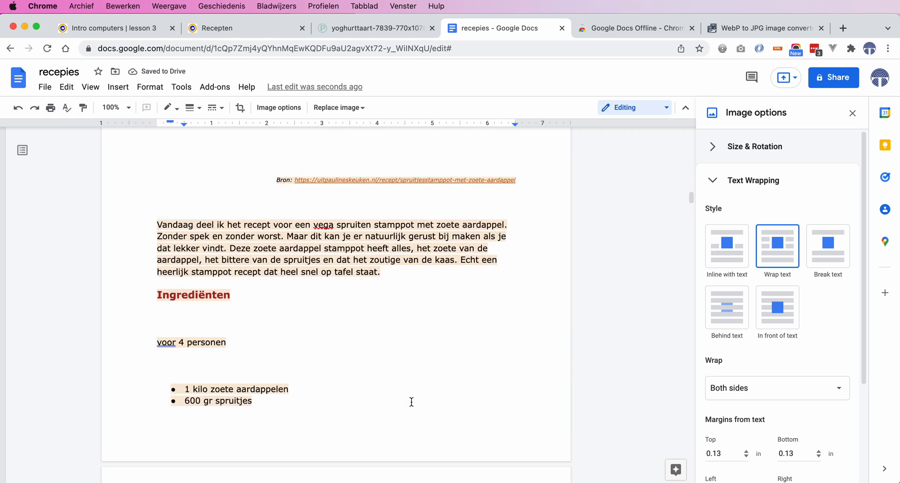
{"action": "scroll", "coordinate": [412, 403], "scroll_direction": "down", "scroll_amount": 1}
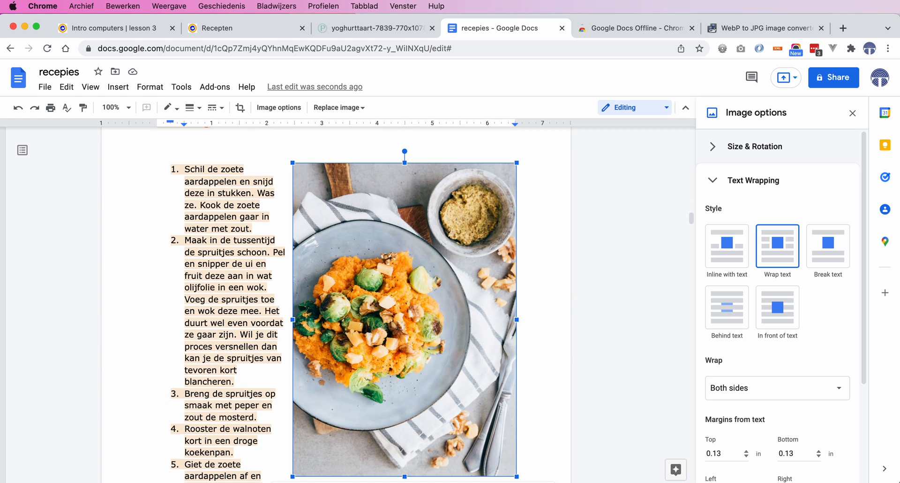
{"action": "key", "text": "Up"}
{"action": "key", "text": "Up"}
{"action": "key", "text": "Up"}
{"action": "key", "text": "Up"}
{"action": "key", "text": "Up"}
{"action": "key", "text": "Up"}
{"action": "key", "text": "Up"}
{"action": "key", "text": "Up"}
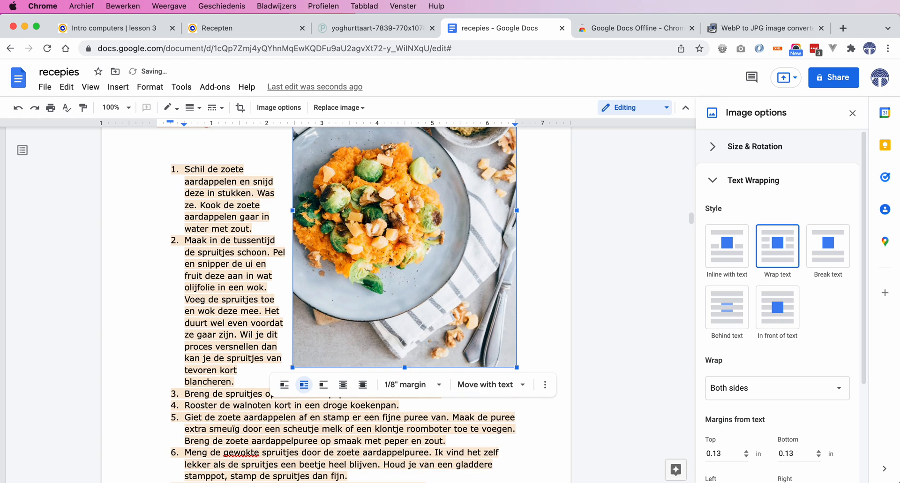
- Move the stamppot photo upward until it sits just below the recipe title, beside the introduction text
{"action": "scroll", "coordinate": [412, 402], "scroll_direction": "up", "scroll_amount": 4}
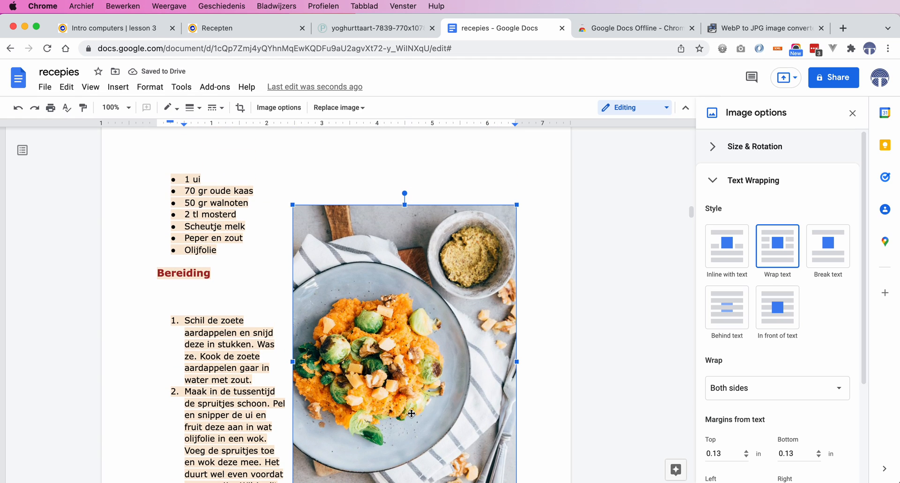
{"action": "key", "text": "Up"}
{"action": "key", "text": "Up"}
{"action": "key", "text": "Up"}
{"action": "key", "text": "Up"}
{"action": "key", "text": "Up"}
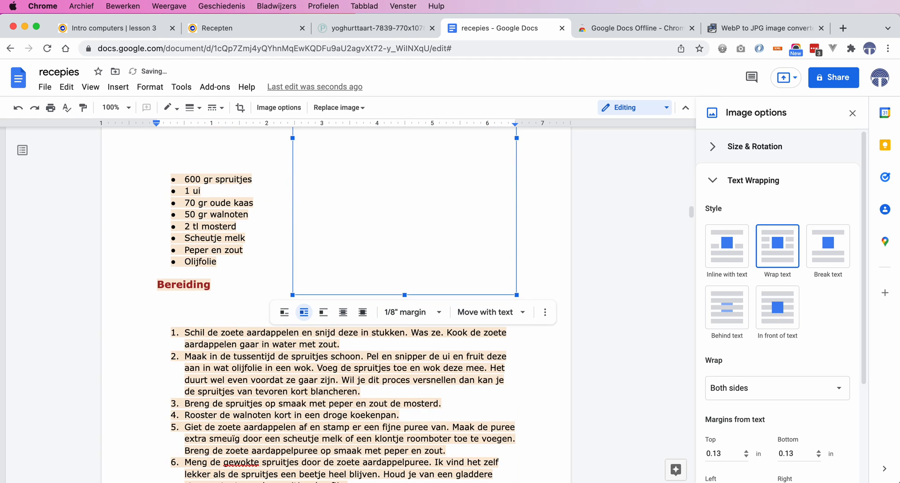
{"action": "scroll", "coordinate": [401, 260], "scroll_direction": "up", "scroll_amount": 6}
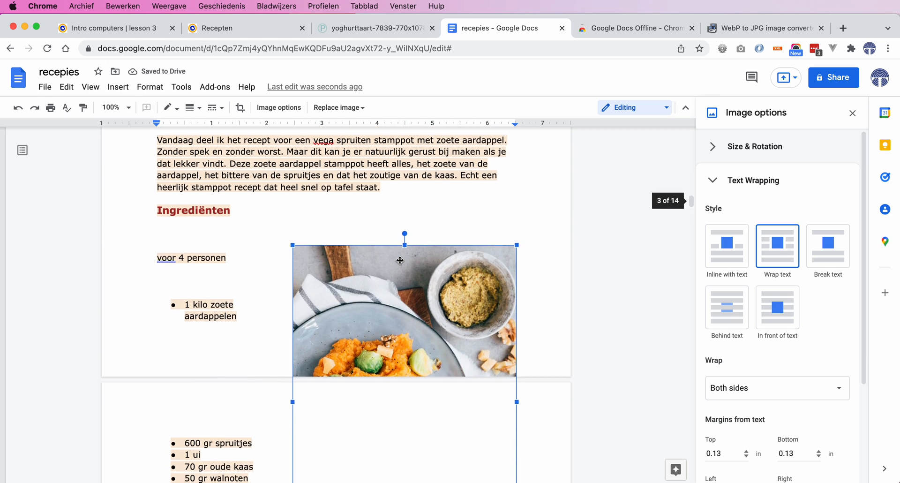
{"action": "key", "text": "Up"}
{"action": "key", "text": "Up"}
{"action": "key", "text": "Up"}
{"action": "key", "text": "Up"}
{"action": "key", "text": "Up"}
{"action": "key", "text": "Up"}
{"action": "key", "text": "Up"}
{"action": "key", "text": "Up"}
{"action": "key", "text": "Up"}
{"action": "key", "text": "Up"}
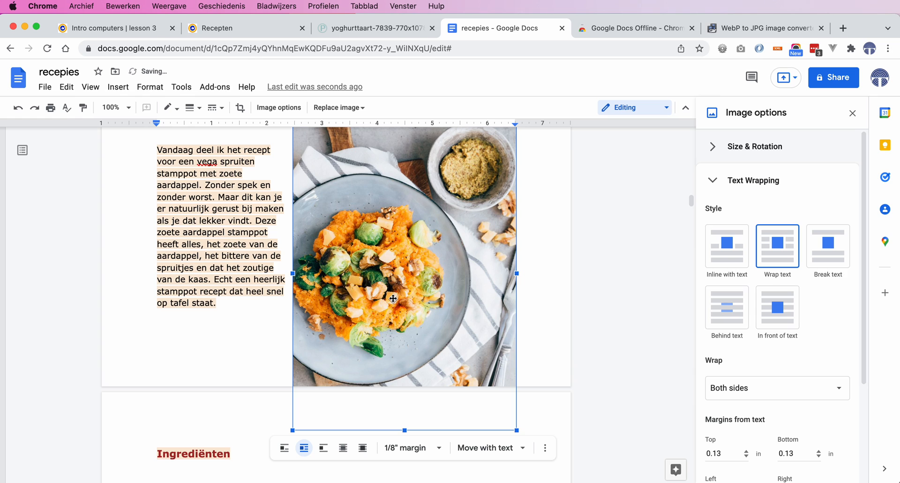
{"action": "scroll", "coordinate": [393, 298], "scroll_direction": "up", "scroll_amount": 5}
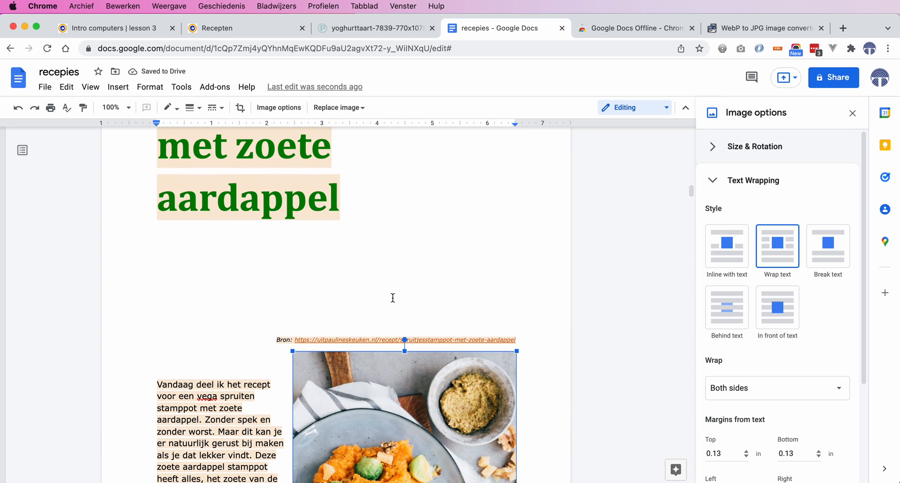
{"action": "key", "text": "Up"}
{"action": "key", "text": "Up"}
{"action": "key", "text": "Up"}
{"action": "key", "text": "Up"}
{"action": "key", "text": "Up"}
{"action": "key", "text": "Up"}
{"action": "key", "text": "Up"}
{"action": "key", "text": "Up"}
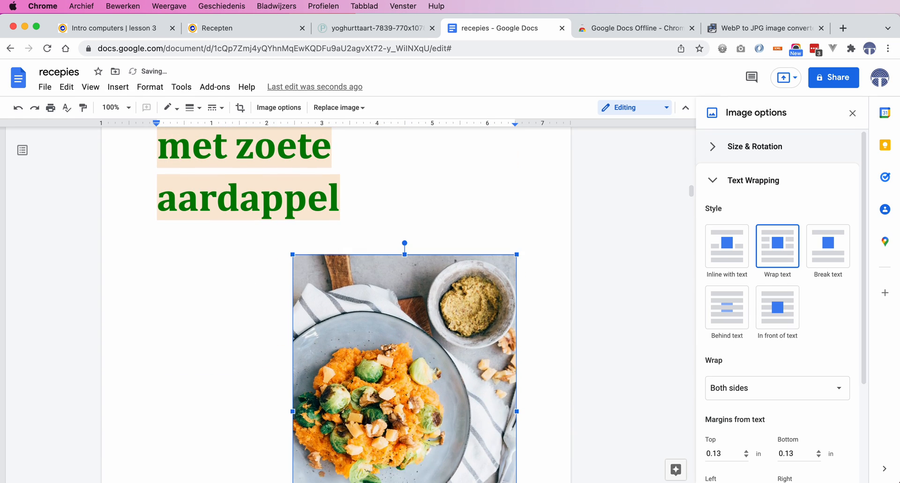
- Nudge the stamppot photo slightly to the right so it lines up with the right margin
{"action": "scroll", "coordinate": [384, 375], "scroll_direction": "down", "scroll_amount": 5}
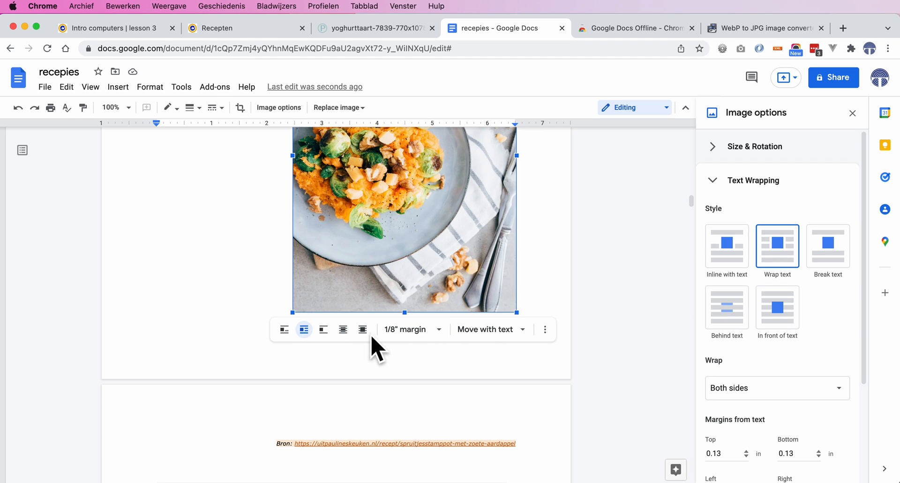
{"action": "scroll", "coordinate": [443, 274], "scroll_direction": "up", "scroll_amount": 3}
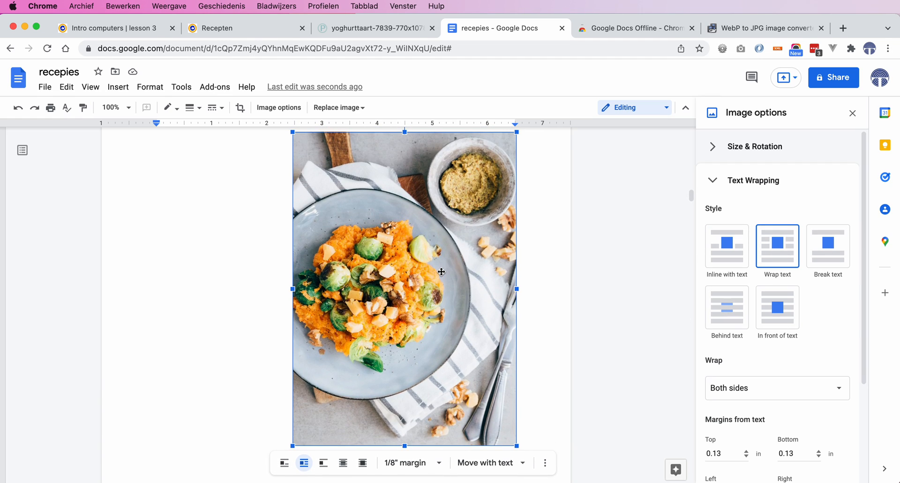
{"action": "left_click_drag", "start_coordinate": [441, 272], "coordinate": [456, 272]}
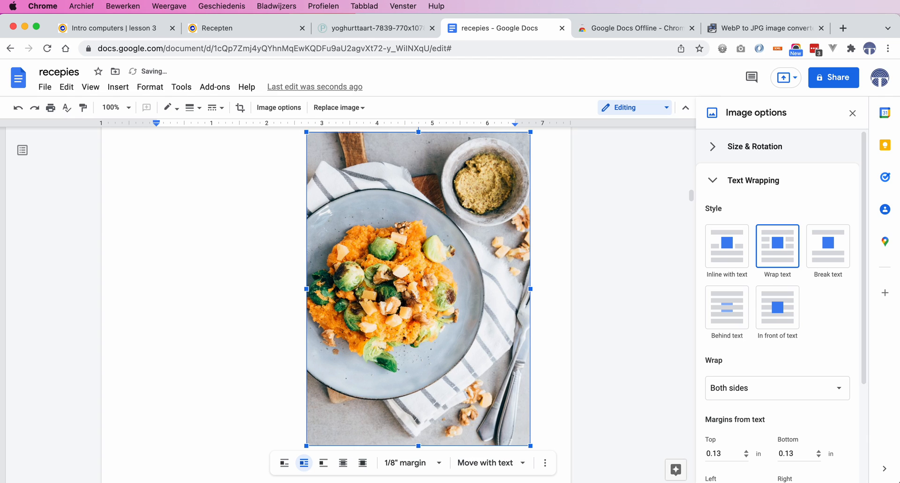
- Scroll through the stamppot recipe to review the photo's placement beside the text
{"action": "scroll", "coordinate": [405, 275], "scroll_direction": "up", "scroll_amount": 5}
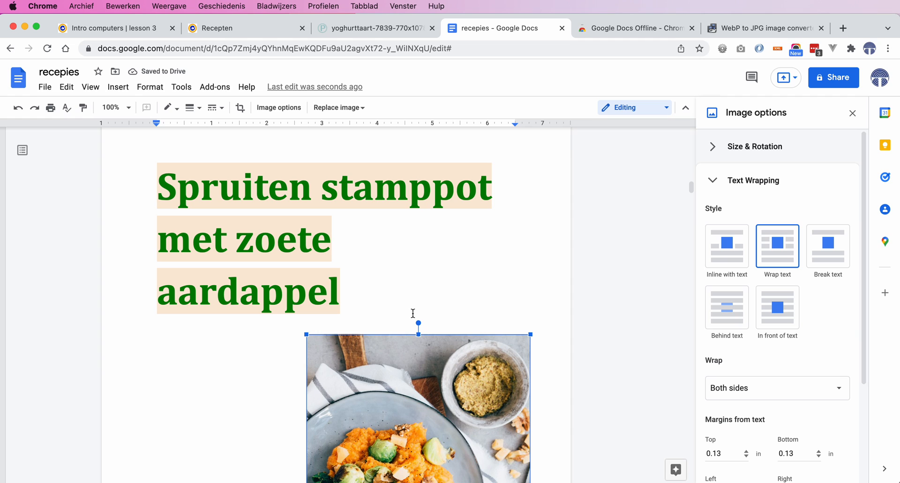
{"action": "scroll", "coordinate": [398, 427], "scroll_direction": "down", "scroll_amount": 6}
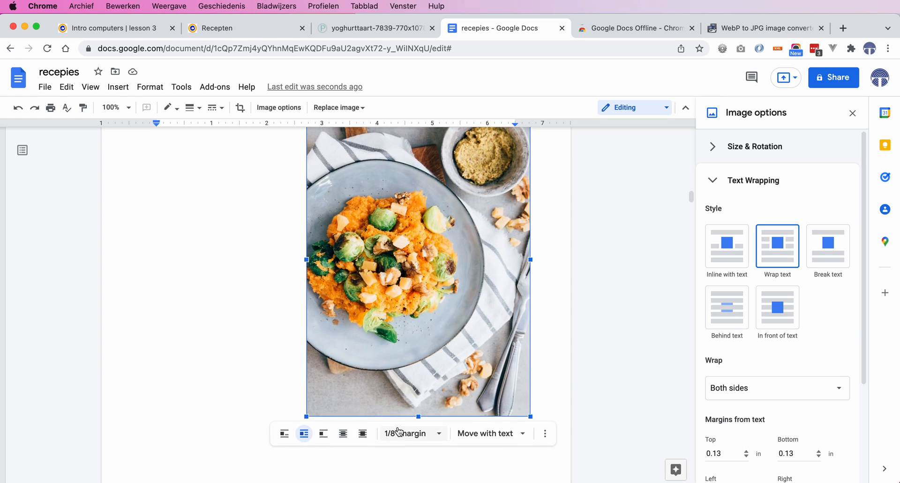
{"action": "scroll", "coordinate": [398, 427], "scroll_direction": "up", "scroll_amount": 3}
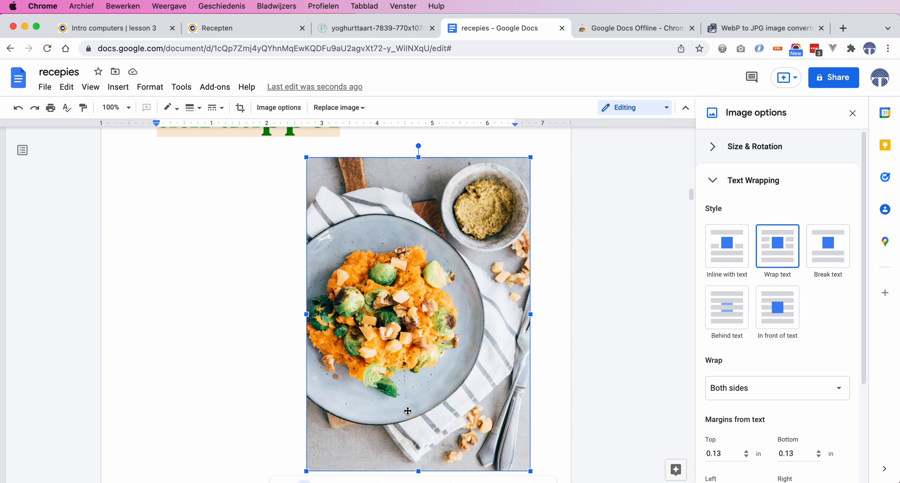
{"action": "scroll", "coordinate": [409, 408], "scroll_direction": "up", "scroll_amount": 2}
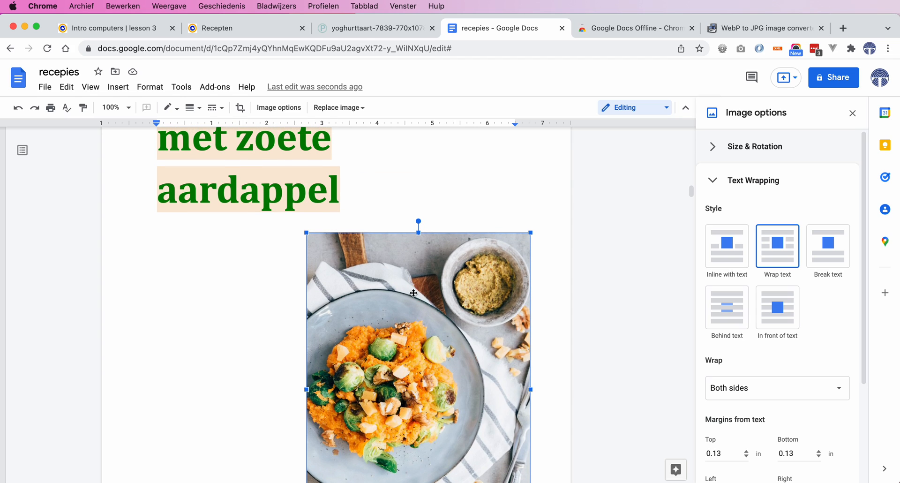
{"action": "scroll", "coordinate": [412, 289], "scroll_direction": "up", "scroll_amount": 4}
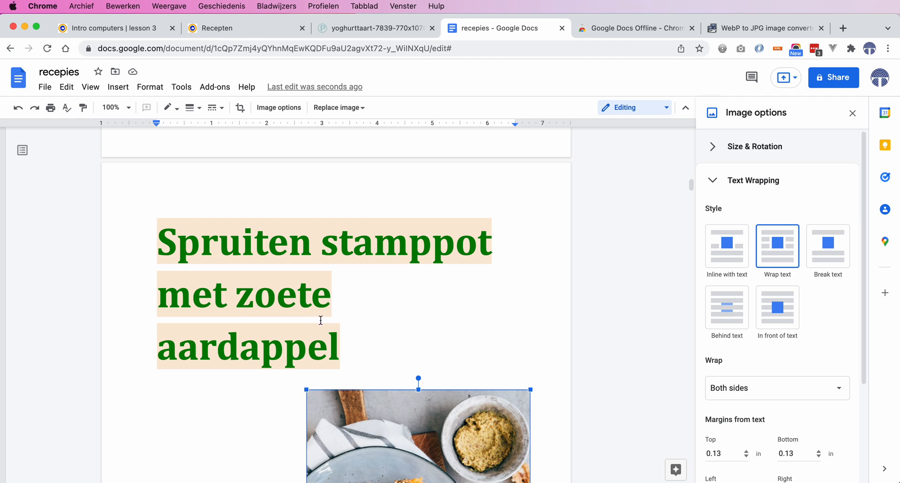
{"action": "scroll", "coordinate": [399, 384], "scroll_direction": "down", "scroll_amount": 2}
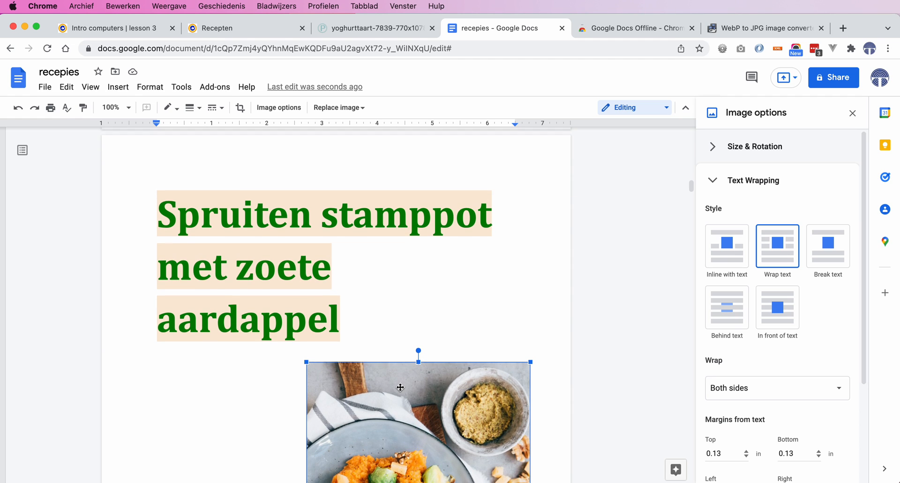
{"action": "scroll", "coordinate": [400, 387], "scroll_direction": "up", "scroll_amount": 1}
{"action": "scroll", "coordinate": [401, 389], "scroll_direction": "down", "scroll_amount": 5}
{"action": "scroll", "coordinate": [402, 394], "scroll_direction": "down", "scroll_amount": 4}
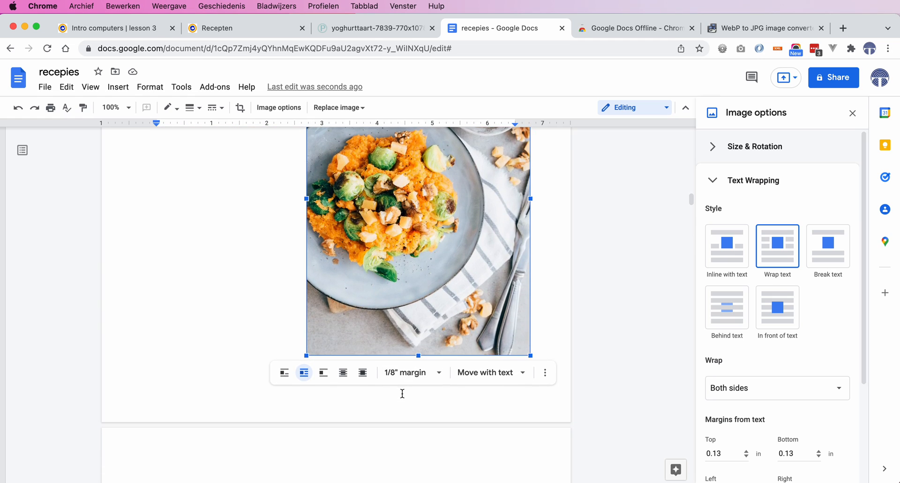
{"action": "scroll", "coordinate": [402, 393], "scroll_direction": "down", "scroll_amount": 20}
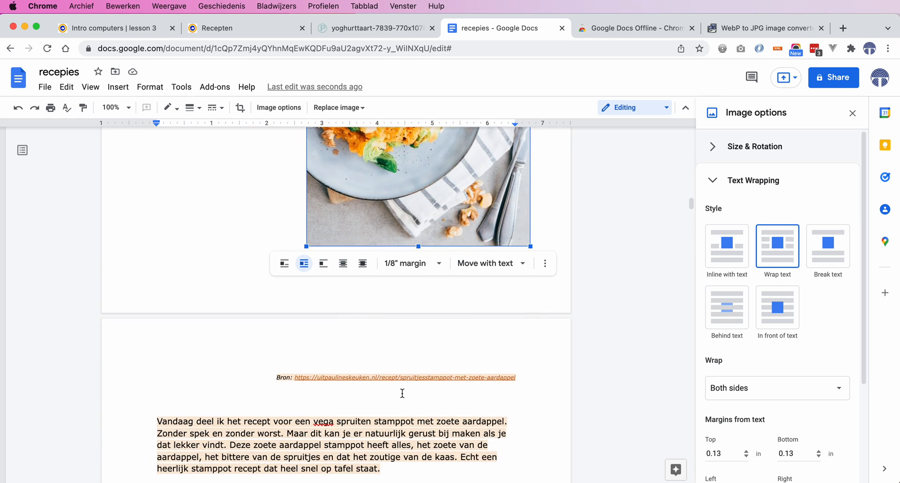
{"action": "scroll", "coordinate": [402, 393], "scroll_direction": "down", "scroll_amount": 5}
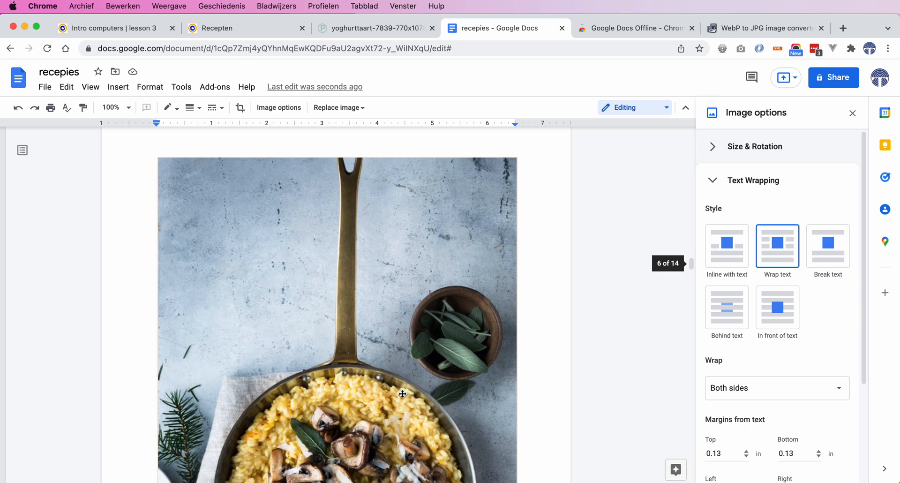
- Set the Risotto Milanese photo to Wrap text and shrink it proportionally from its bottom-left corner
{"action": "left_click", "coordinate": [376, 328]}
{"action": "scroll", "coordinate": [423, 327], "scroll_direction": "down", "scroll_amount": 5}
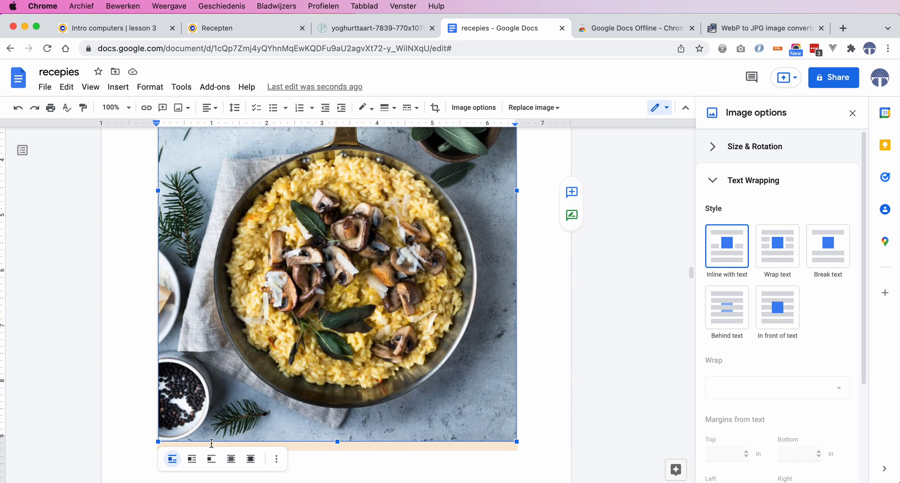
{"action": "left_click", "coordinate": [191, 459]}
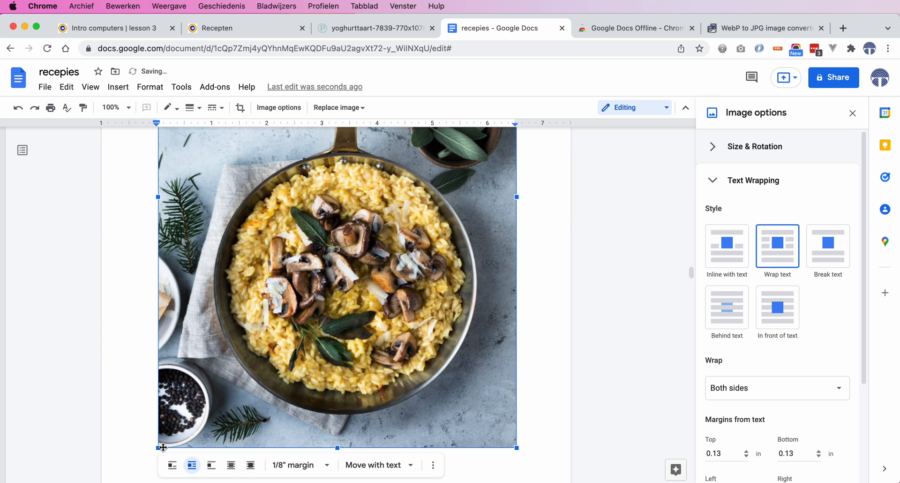
{"action": "left_click_drag", "start_coordinate": [156, 449], "coordinate": [404, 220]}
- Move the risotto photo upward beside the introduction paragraph along the right margin
{"action": "scroll", "coordinate": [482, 408], "scroll_direction": "up", "scroll_amount": 10}
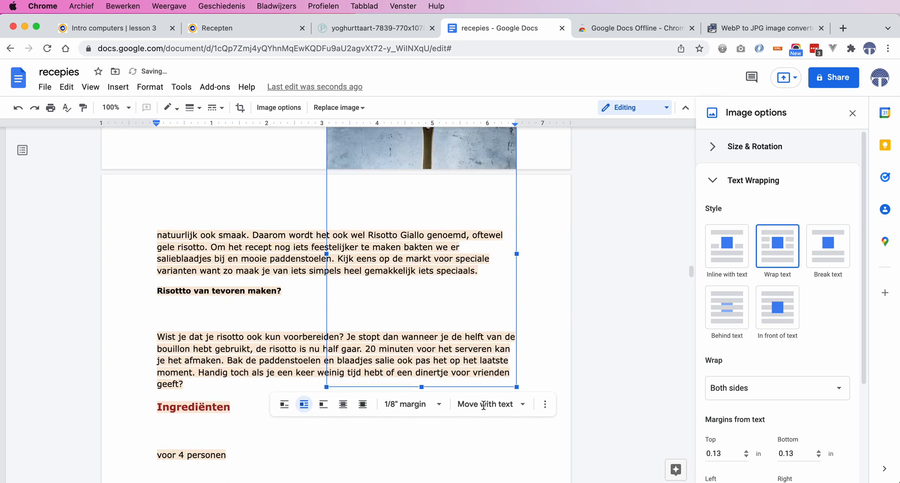
{"action": "scroll", "coordinate": [452, 473], "scroll_direction": "up", "scroll_amount": 6}
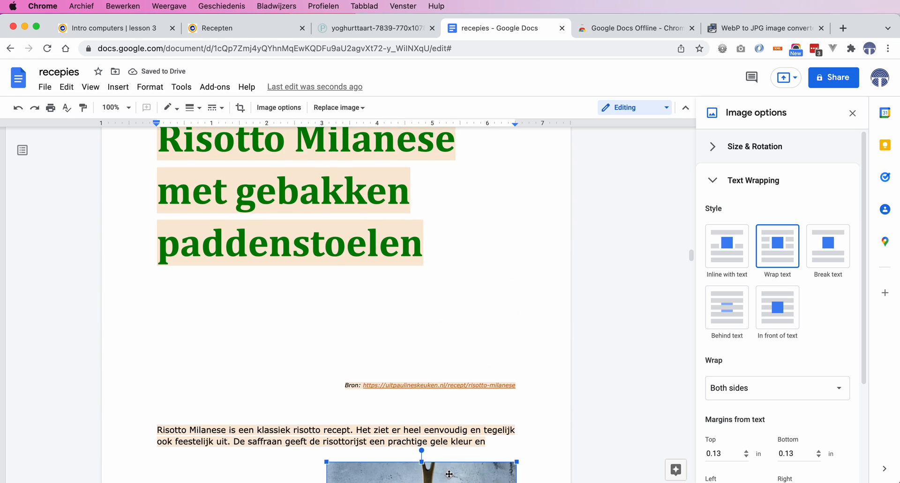
{"action": "scroll", "coordinate": [449, 473], "scroll_direction": "down", "scroll_amount": 2}
{"action": "scroll", "coordinate": [449, 473], "scroll_direction": "up", "scroll_amount": 2}
{"action": "scroll", "coordinate": [443, 469], "scroll_direction": "down", "scroll_amount": 6}
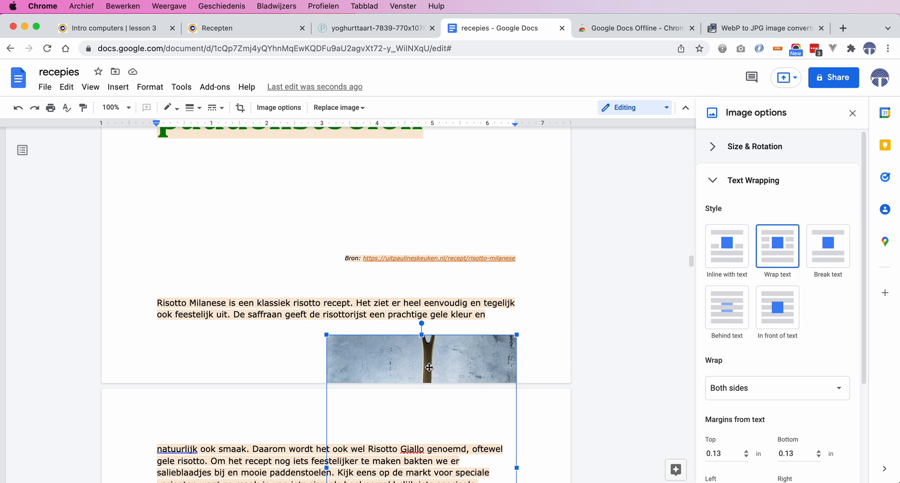
{"action": "scroll", "coordinate": [429, 368], "scroll_direction": "down", "scroll_amount": 3}
{"action": "scroll", "coordinate": [435, 412], "scroll_direction": "up", "scroll_amount": 3}
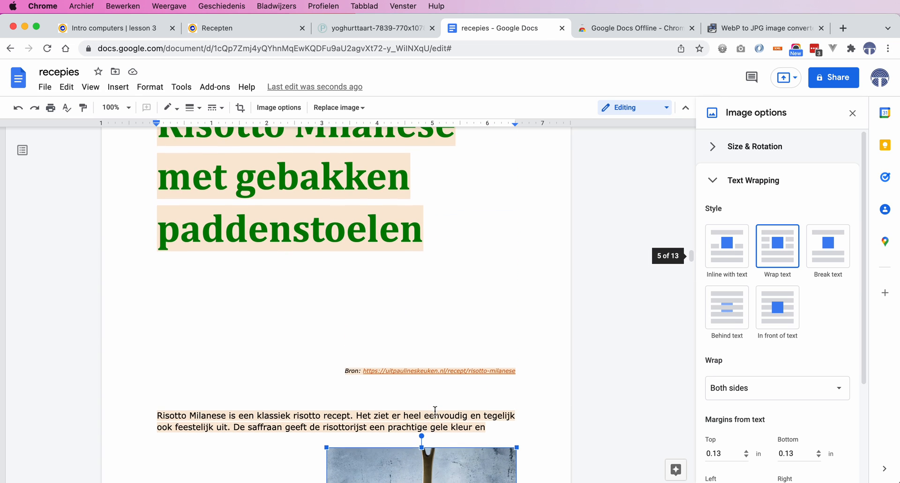
{"action": "scroll", "coordinate": [424, 375], "scroll_direction": "up", "scroll_amount": 6}
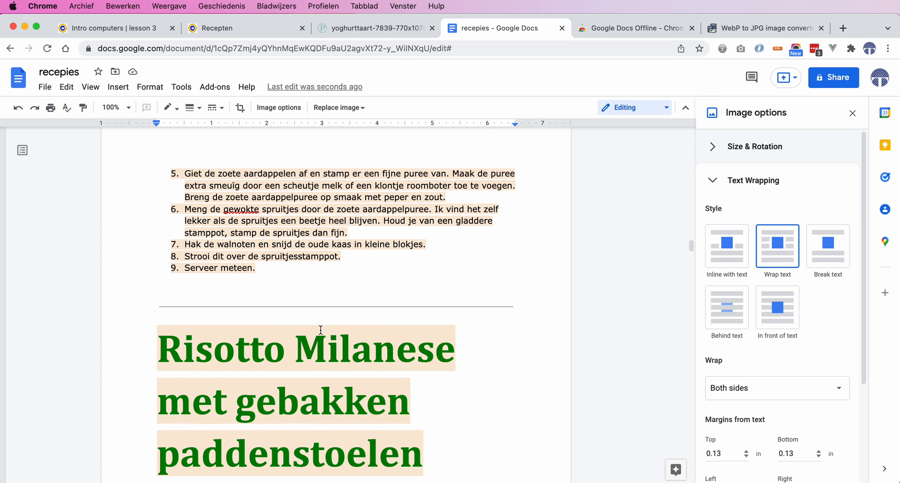
{"action": "scroll", "coordinate": [290, 308], "scroll_direction": "up", "scroll_amount": 3}
{"action": "scroll", "coordinate": [309, 337], "scroll_direction": "down", "scroll_amount": 12}
{"action": "scroll", "coordinate": [356, 375], "scroll_direction": "down", "scroll_amount": 2}
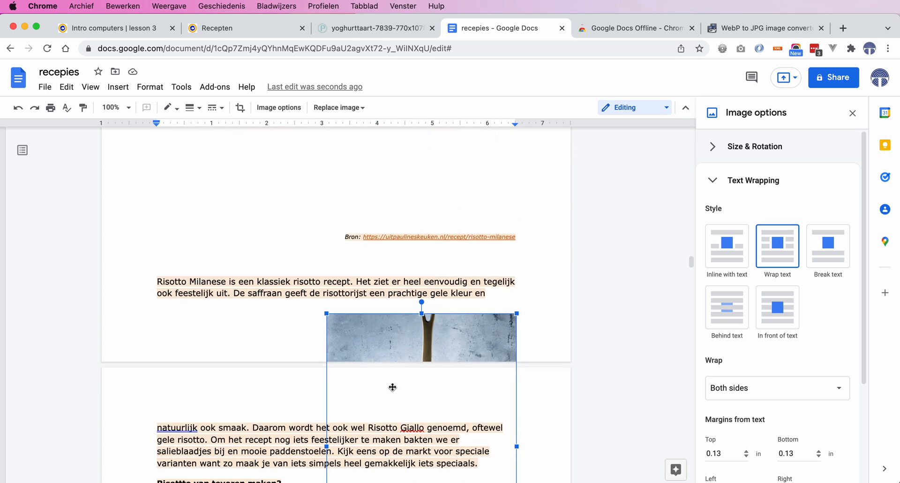
{"action": "left_click_drag", "start_coordinate": [421, 337], "coordinate": [422, 254]}
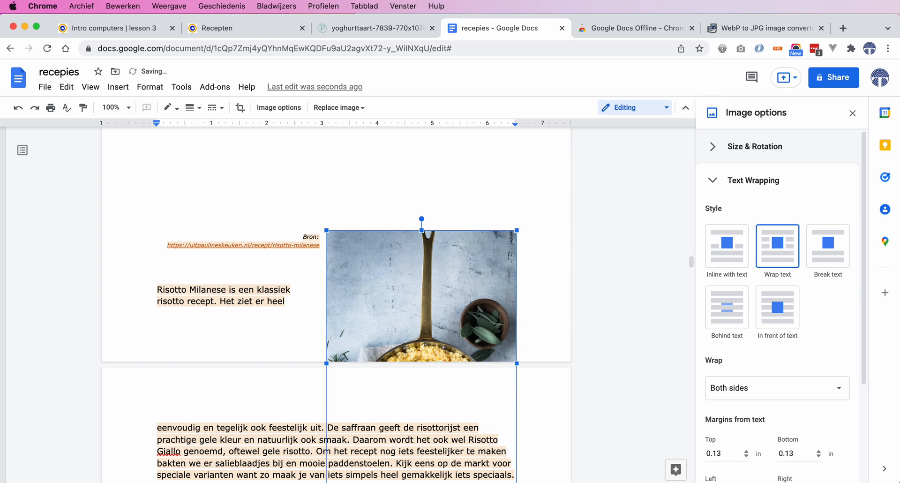
- Select the Rode kool stamppot met appel photo and shrink it proportionally from its top-left corner
{"action": "scroll", "coordinate": [392, 417], "scroll_direction": "down", "scroll_amount": 15}
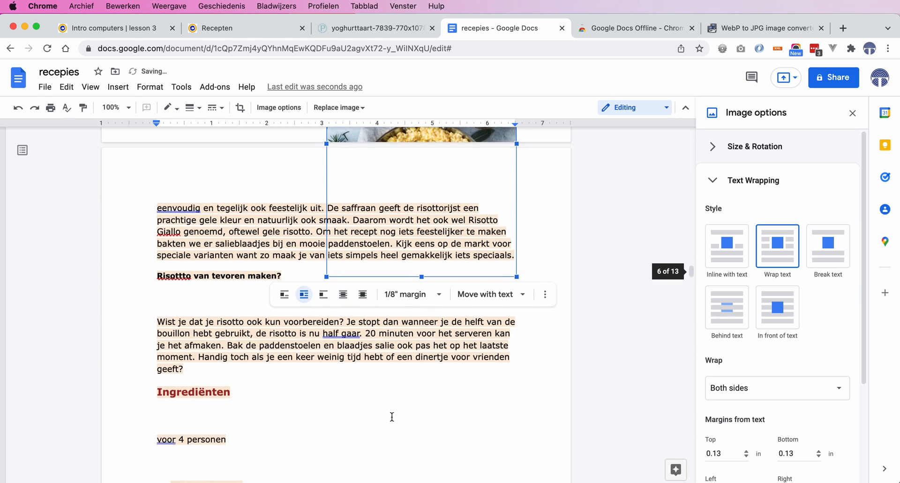
{"action": "scroll", "coordinate": [391, 417], "scroll_direction": "down", "scroll_amount": 20}
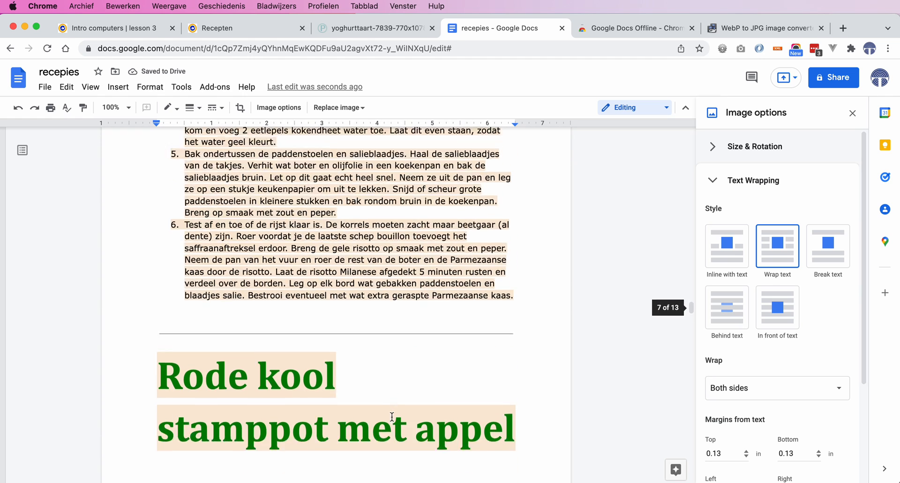
{"action": "left_click", "coordinate": [392, 416]}
{"action": "scroll", "coordinate": [392, 416], "scroll_direction": "down", "scroll_amount": 3}
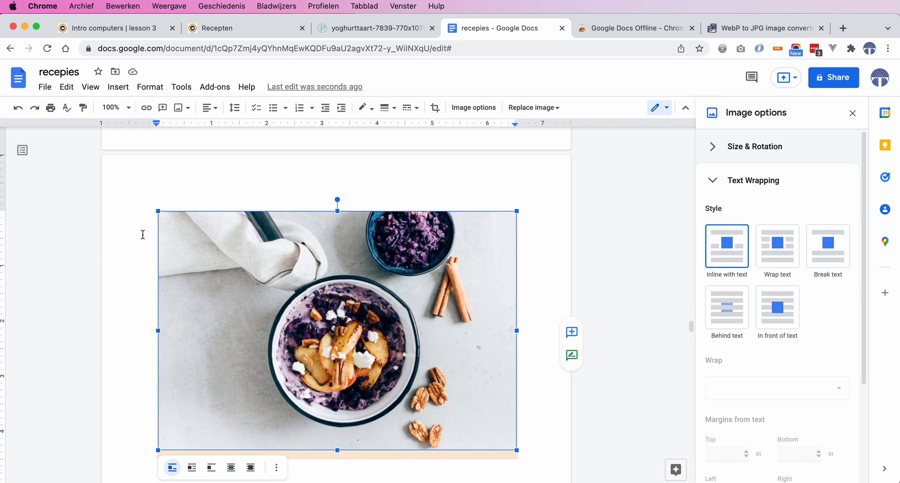
{"action": "left_click_drag", "start_coordinate": [157, 211], "coordinate": [340, 362]}
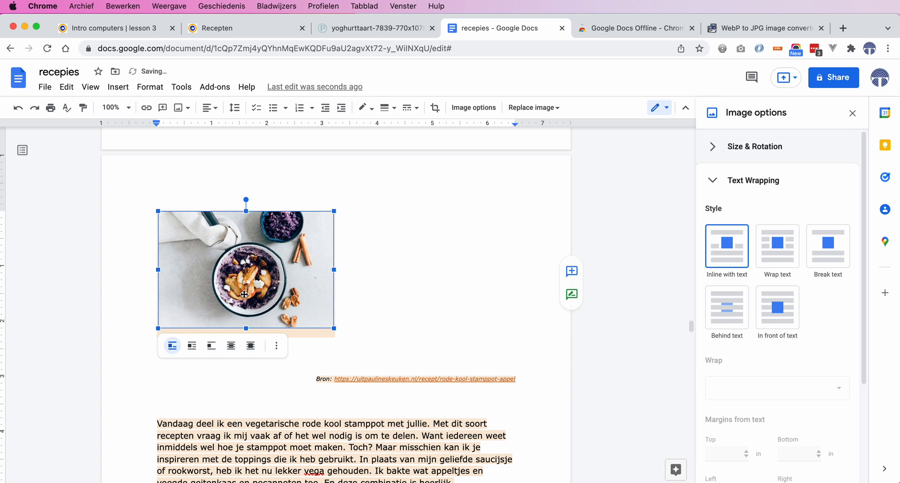
- Reselect the Rode kool stamppot photo and set its text wrapping to Wrap text
{"action": "left_click", "coordinate": [323, 379]}
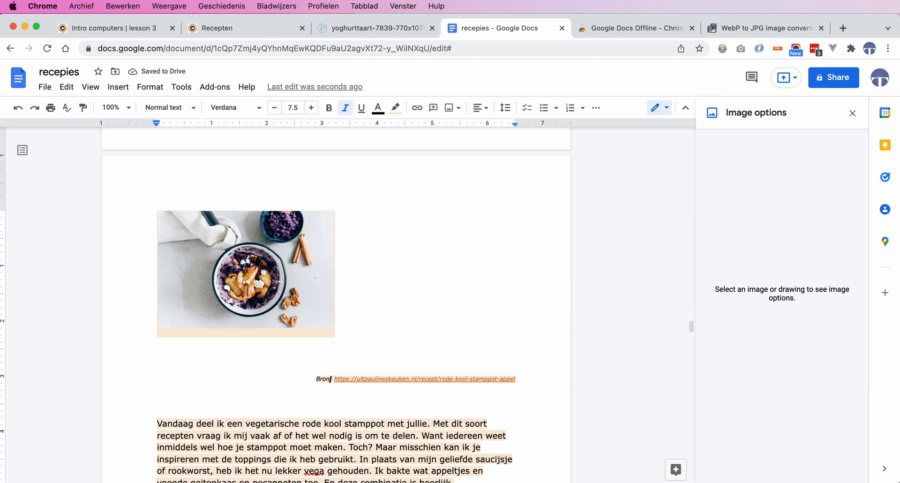
{"action": "left_click", "coordinate": [265, 296]}
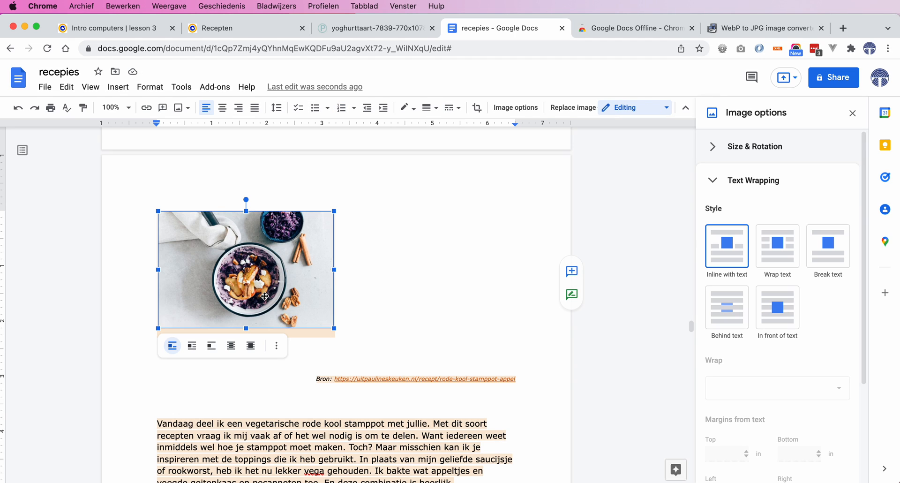
{"action": "key", "text": "Right"}
{"action": "key", "text": "Down"}
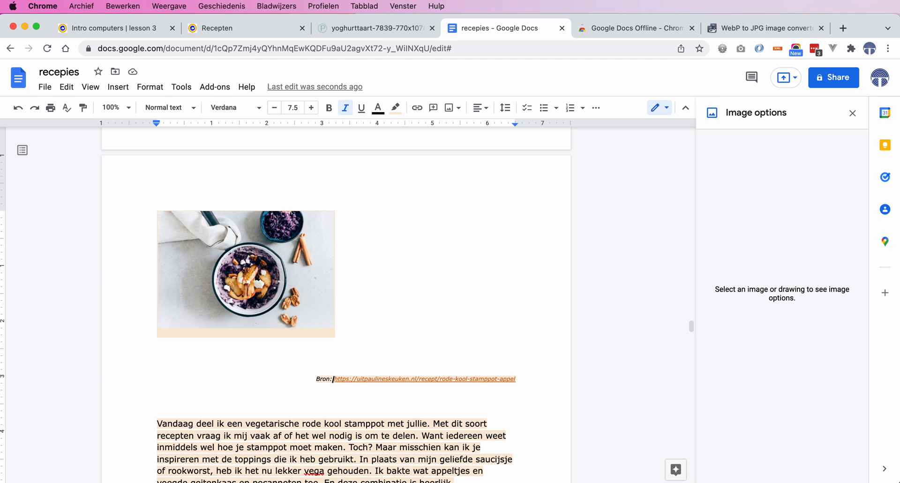
{"action": "left_click", "coordinate": [243, 278]}
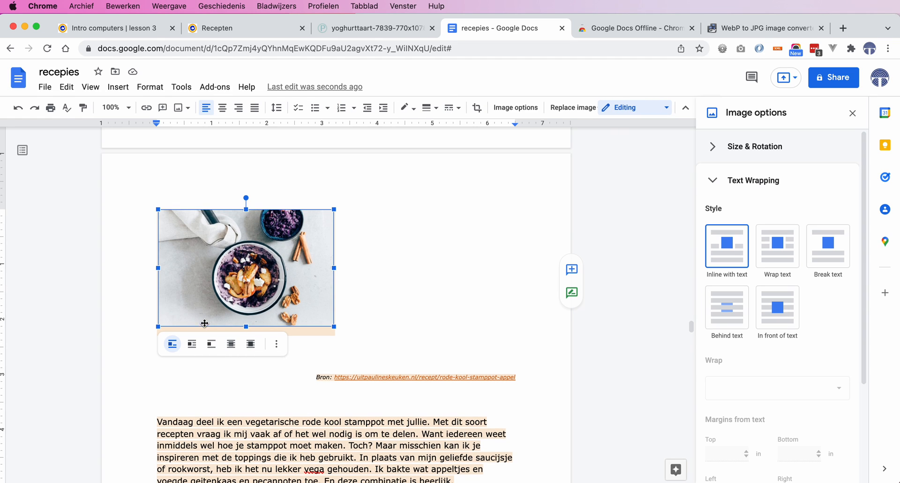
{"action": "left_click", "coordinate": [192, 345]}
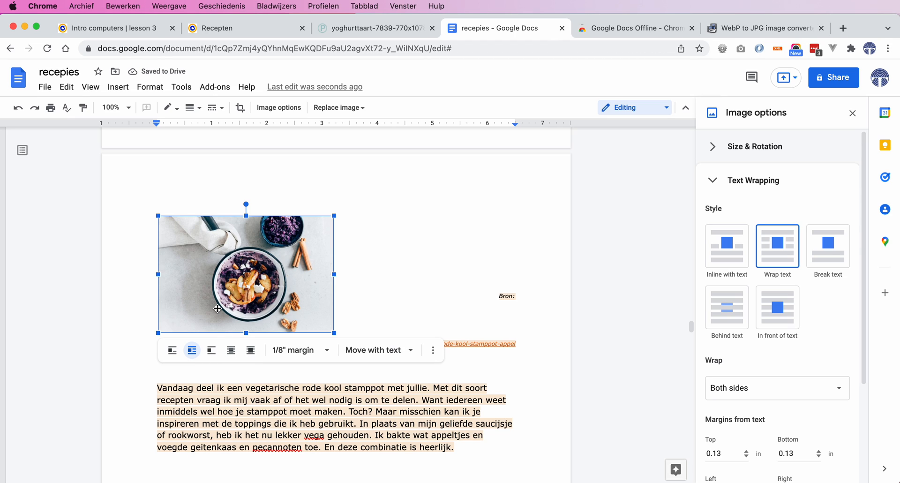
- Move the stamppot photo rightward to the right margin beside the source line
{"action": "left_click_drag", "start_coordinate": [217, 309], "coordinate": [397, 308]}
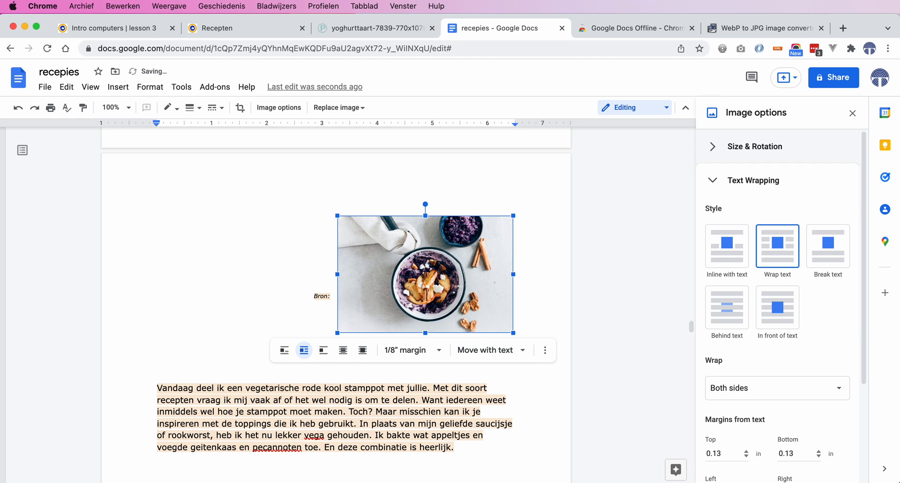
{"action": "scroll", "coordinate": [217, 309], "scroll_direction": "up", "scroll_amount": 5}
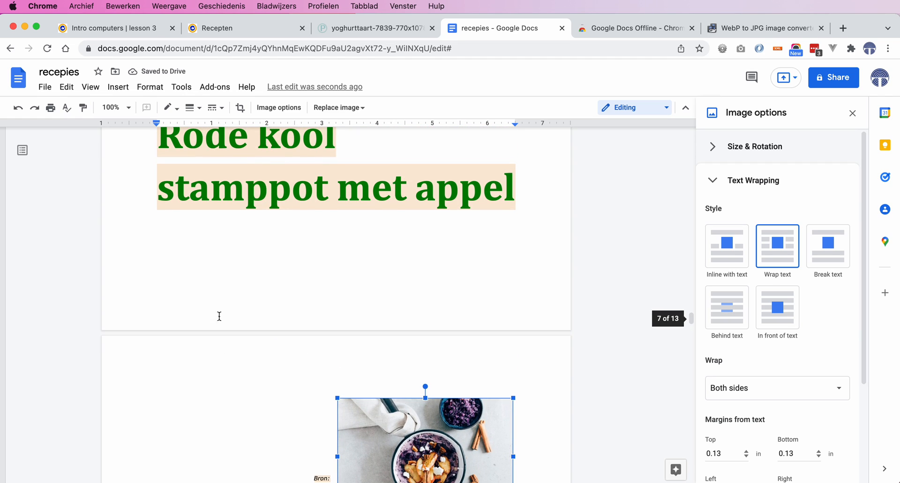
{"action": "scroll", "coordinate": [253, 421], "scroll_direction": "down", "scroll_amount": 5}
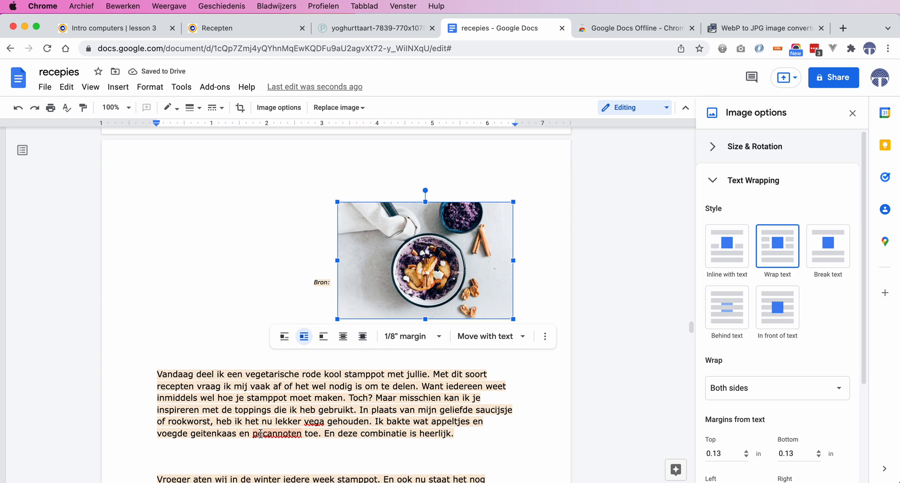
{"action": "scroll", "coordinate": [261, 433], "scroll_direction": "down", "scroll_amount": 1}
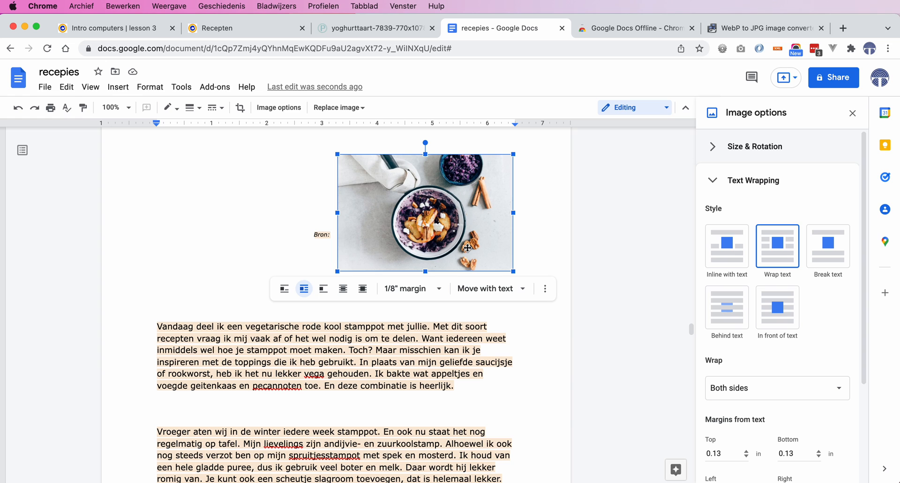
{"action": "scroll", "coordinate": [443, 328], "scroll_direction": "down", "scroll_amount": 20}
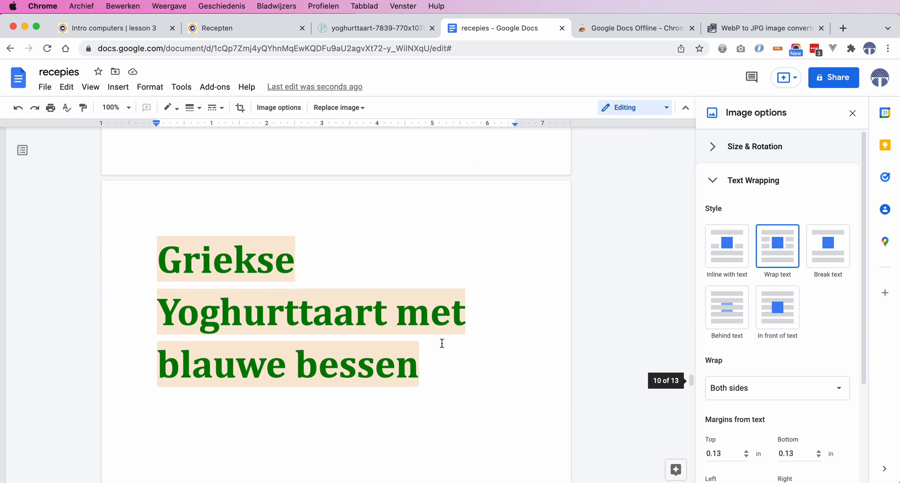
- Select the Griekse Yoghurttaart photo and shrink it proportionally from its top-left corner
{"action": "scroll", "coordinate": [442, 343], "scroll_direction": "down", "scroll_amount": 6}
{"action": "left_click", "coordinate": [327, 309]}
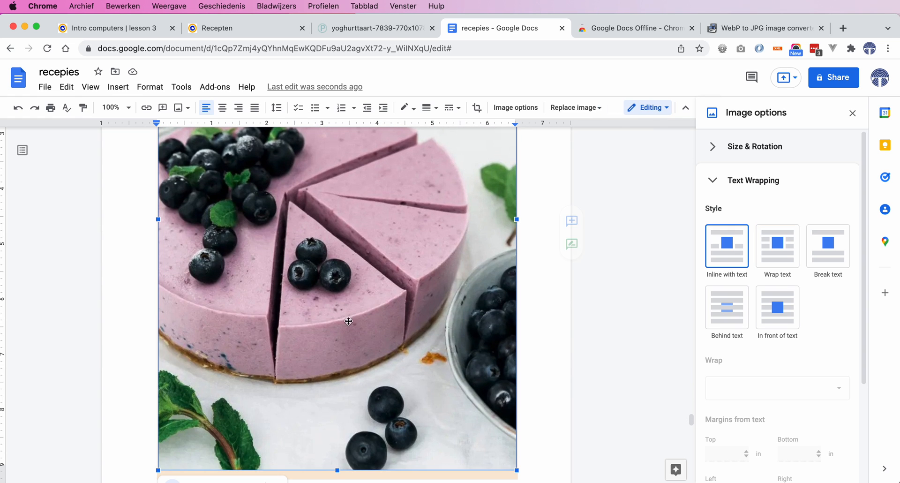
{"action": "scroll", "coordinate": [304, 318], "scroll_direction": "up", "scroll_amount": 7}
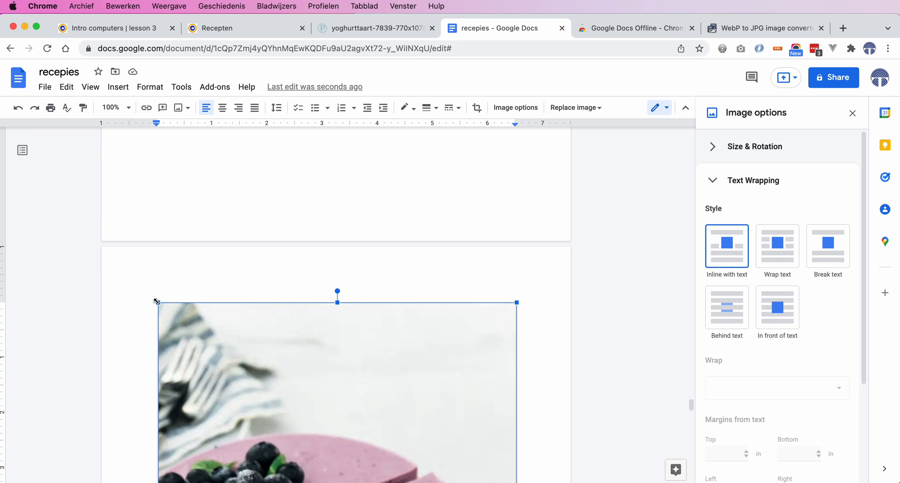
{"action": "left_click_drag", "start_coordinate": [157, 300], "coordinate": [362, 437]}
- Set the yoghurt cake photo to Wrap text and nudge it rightward toward the right margin
{"action": "scroll", "coordinate": [357, 326], "scroll_direction": "down", "scroll_amount": 9}
{"action": "left_click", "coordinate": [191, 268]}
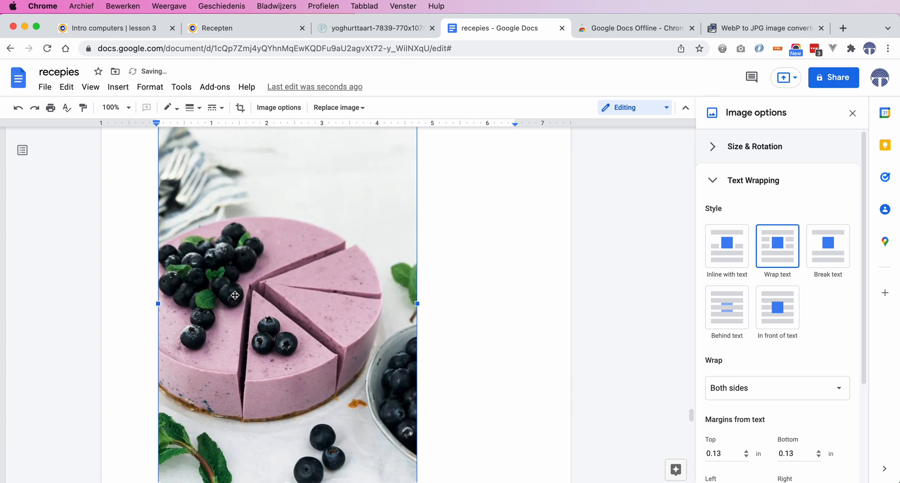
{"action": "scroll", "coordinate": [235, 295], "scroll_direction": "down", "scroll_amount": 4}
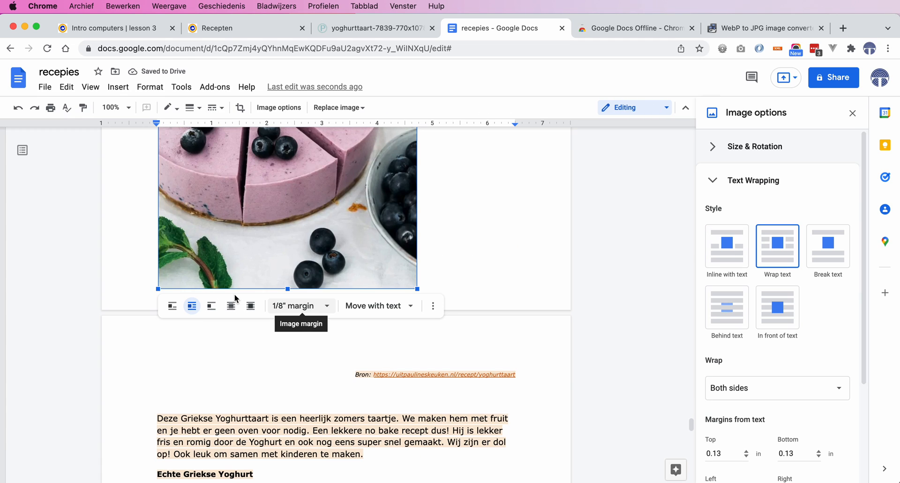
{"action": "key", "text": "Right"}
{"action": "key", "text": "Right"}
{"action": "key", "text": "Right"}
{"action": "key", "text": "Right"}
{"action": "key", "text": "Right"}
{"action": "key", "text": "Right"}
{"action": "key", "text": "Right"}
{"action": "key", "text": "Right"}
{"action": "key", "text": "Right"}
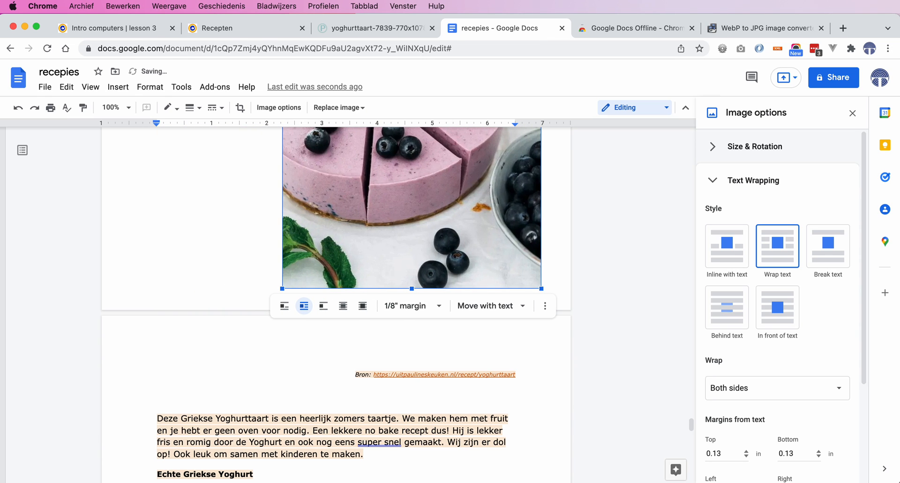
- Scroll through the yoghurt cake recipe to review the photo's placement beside the text
{"action": "scroll", "coordinate": [269, 235], "scroll_direction": "up", "scroll_amount": 7}
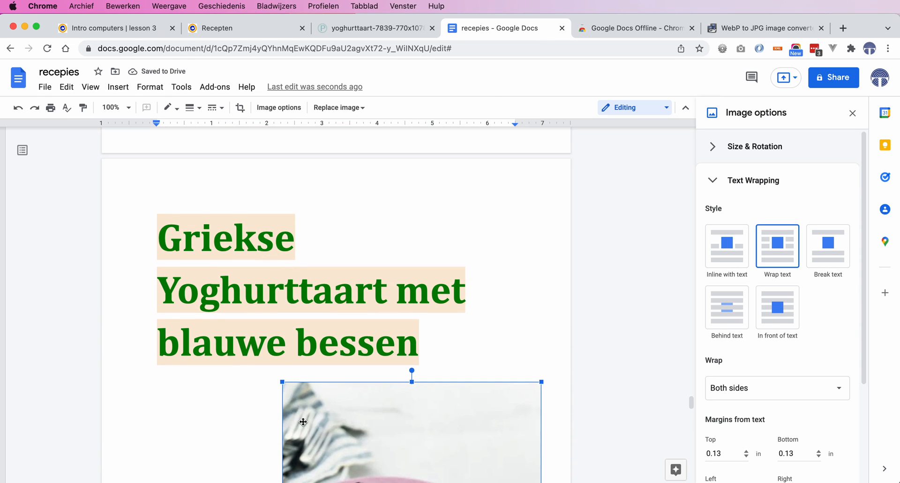
{"action": "scroll", "coordinate": [300, 418], "scroll_direction": "down", "scroll_amount": 6}
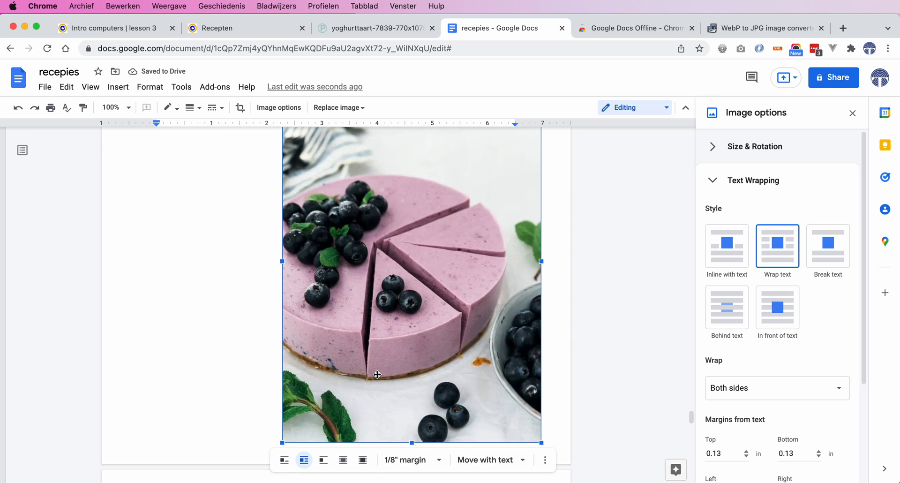
{"action": "scroll", "coordinate": [191, 424], "scroll_direction": "down", "scroll_amount": 8}
{"action": "scroll", "coordinate": [191, 424], "scroll_direction": "down", "scroll_amount": 10}
{"action": "scroll", "coordinate": [275, 387], "scroll_direction": "up", "scroll_amount": 1}
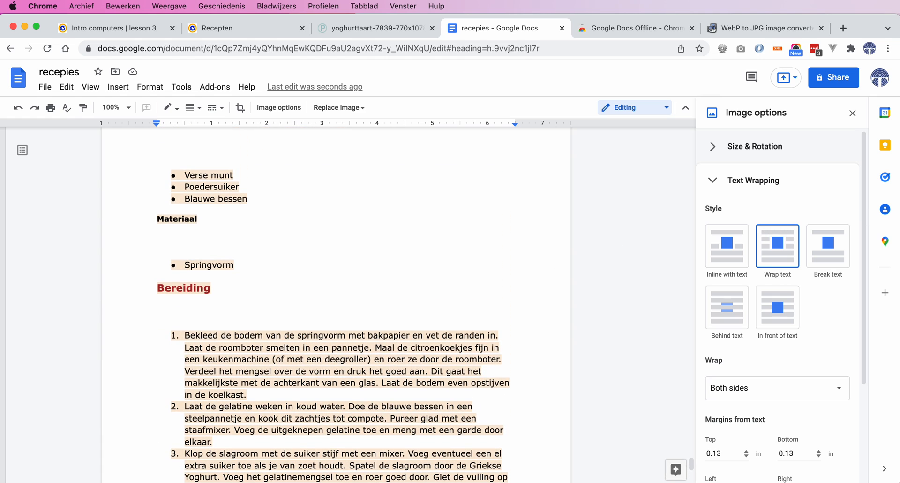